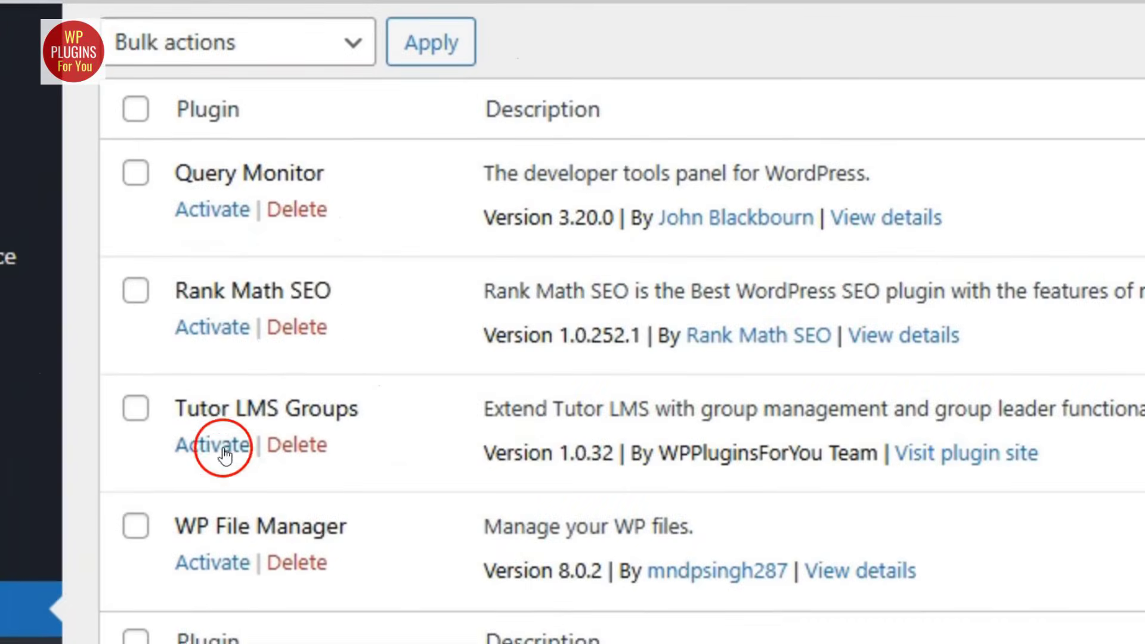
- Activate the Tutor LMS Groups plugin and open its form for adding a new group
{"action": "left_click", "coordinate": [192, 355]}
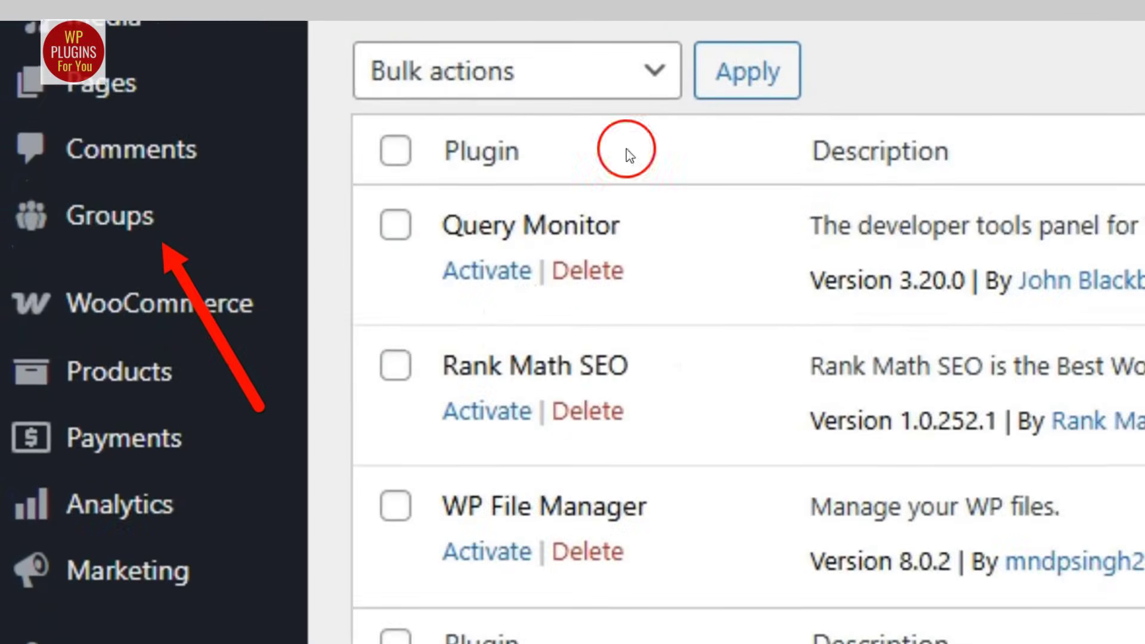
{"action": "mouse_move", "coordinate": [88, 269]}
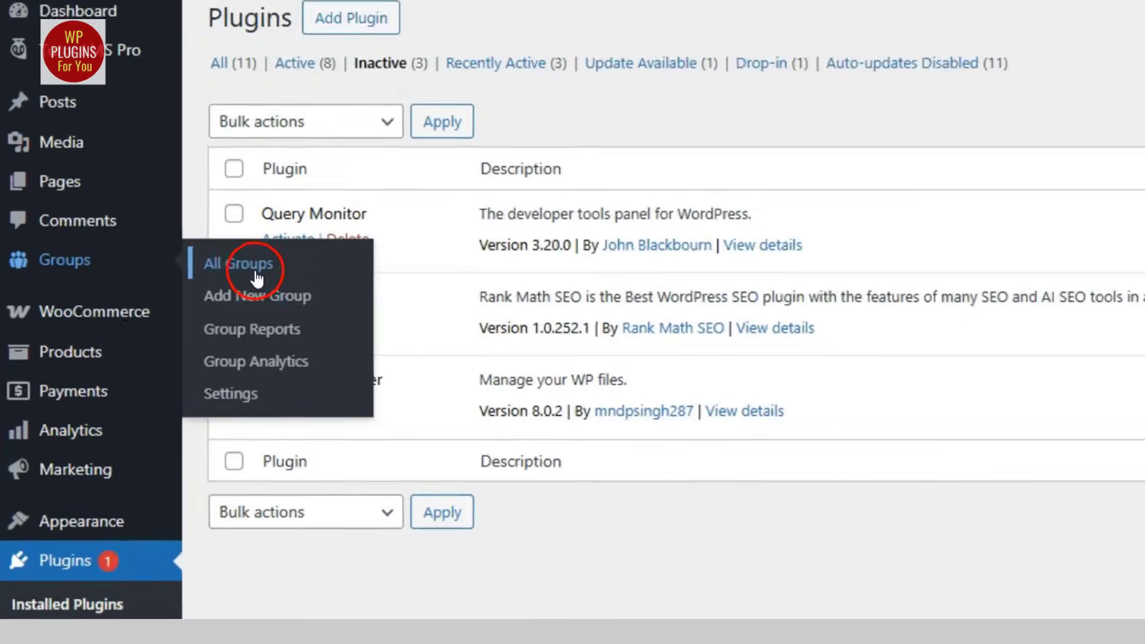
{"action": "left_click", "coordinate": [130, 266]}
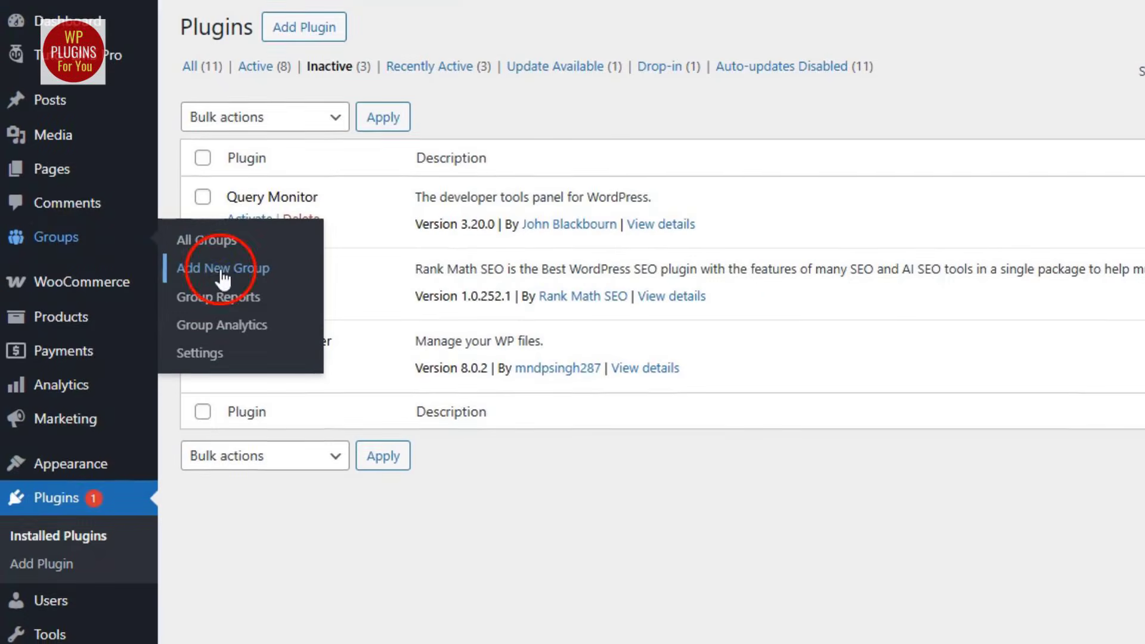
{"action": "left_click", "coordinate": [235, 289]}
{"action": "left_click", "coordinate": [340, 92]}
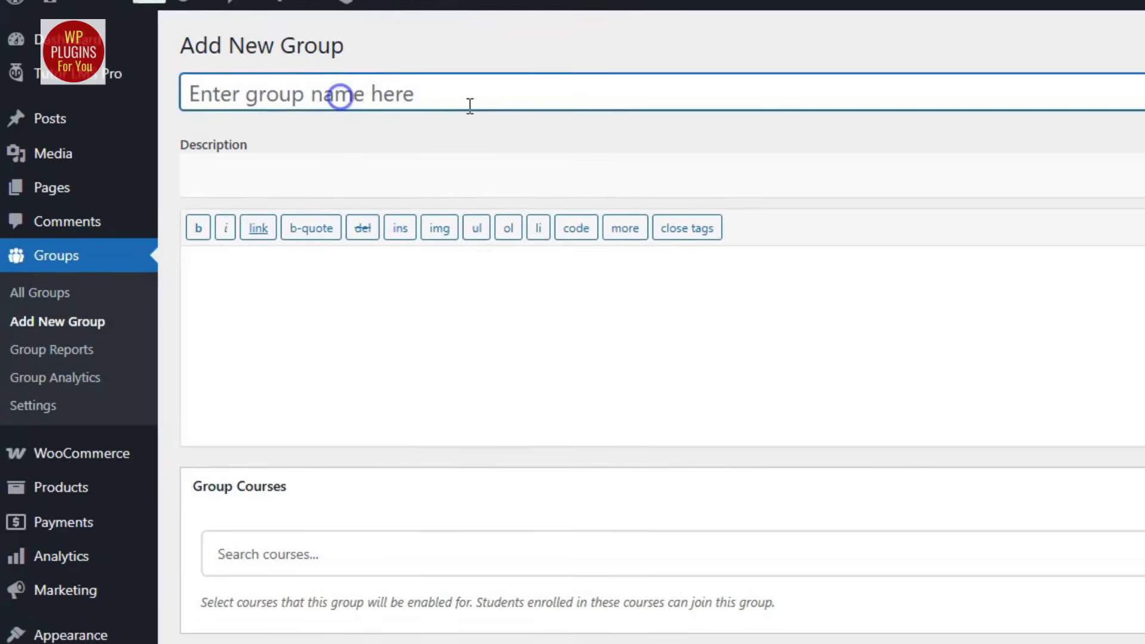
{"action": "scroll", "coordinate": [797, 468], "scroll_direction": "down", "scroll_amount": 3}
- Open the group reports and review the members-by-group chart and the table below it
{"action": "left_click", "coordinate": [47, 344]}
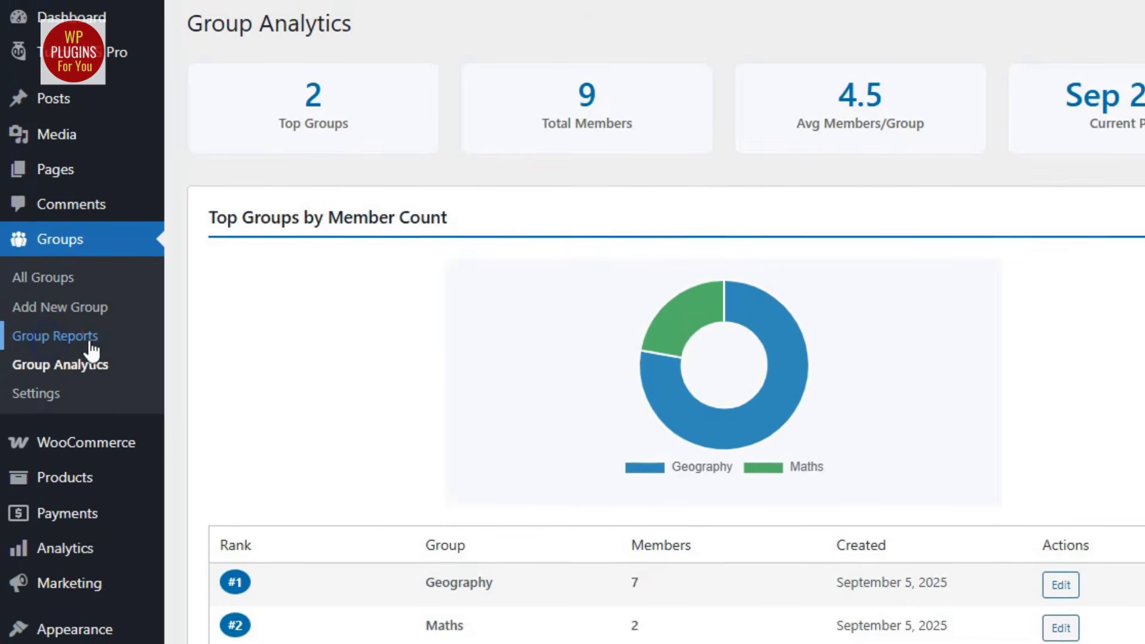
{"action": "scroll", "coordinate": [626, 388], "scroll_direction": "down", "scroll_amount": 3}
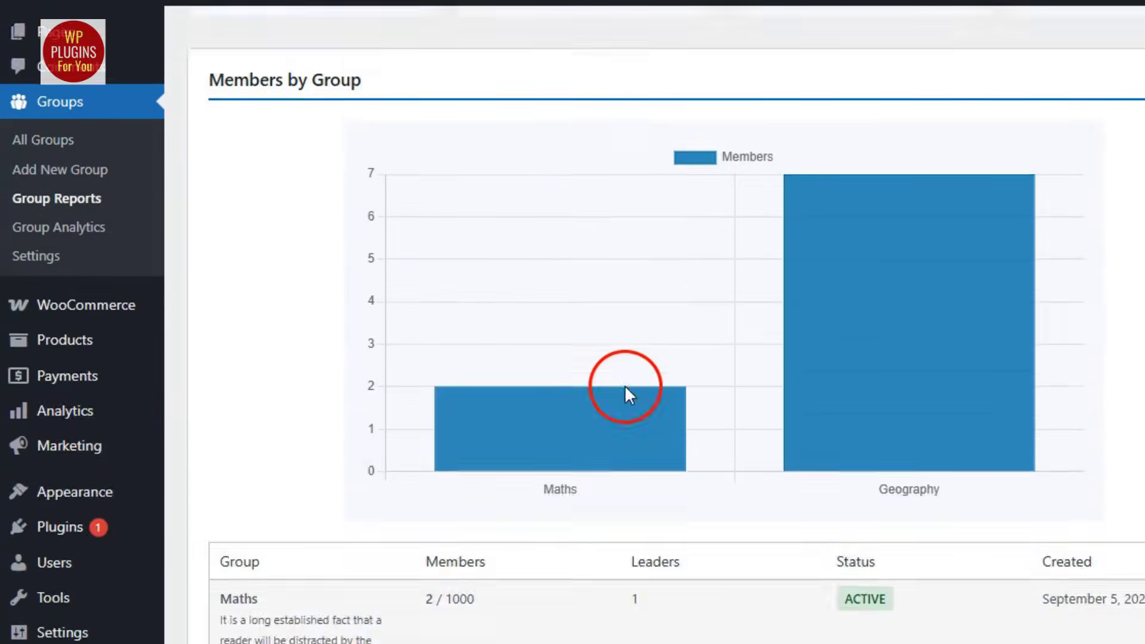
{"action": "scroll", "coordinate": [624, 388], "scroll_direction": "down", "scroll_amount": 5}
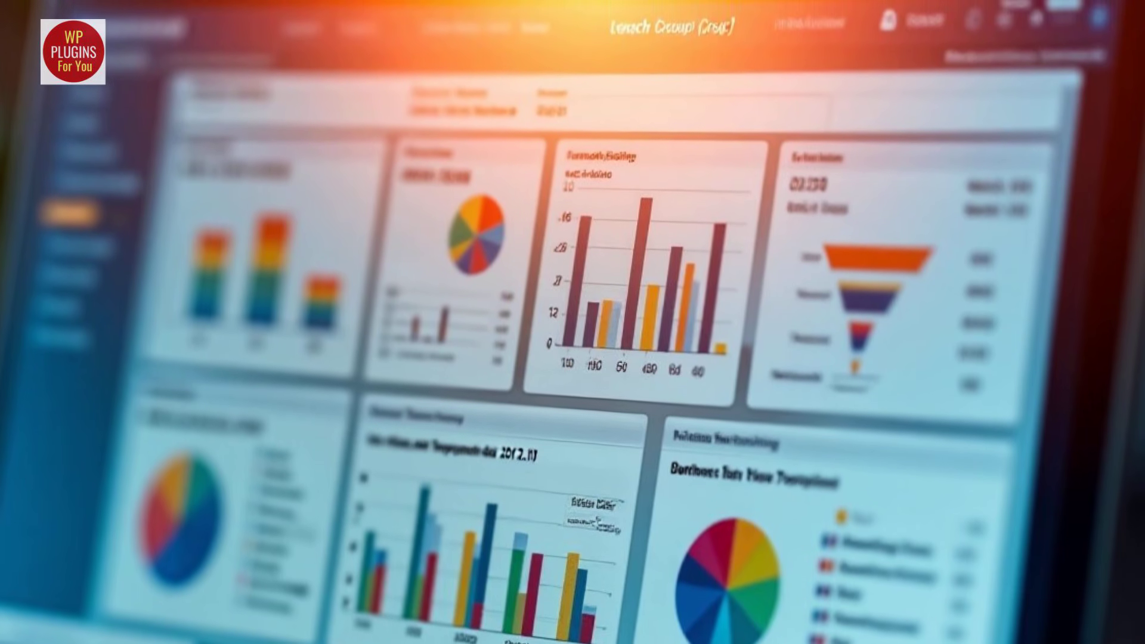
- Review the plugin's Course Integration, Groups Display Page and login settings
{"action": "left_click_drag", "start_coordinate": [204, 81], "coordinate": [357, 83]}
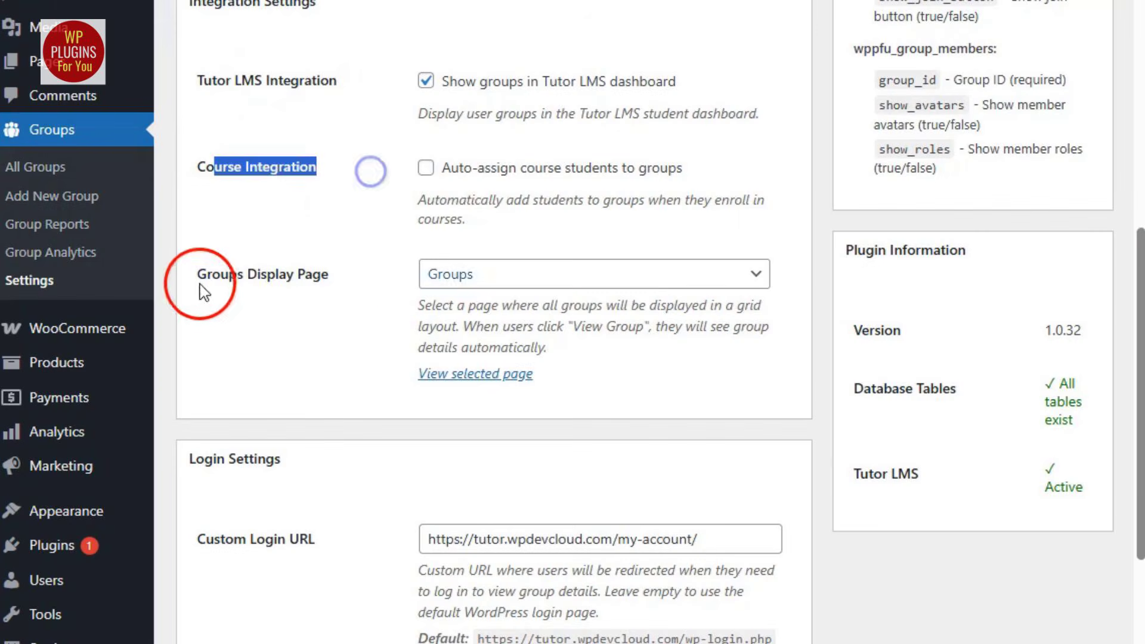
{"action": "left_click_drag", "start_coordinate": [198, 273], "coordinate": [328, 274]}
{"action": "scroll", "coordinate": [328, 274], "scroll_direction": "down", "scroll_amount": 2}
- Open the Maths group and examine its courses, leaders, users, pricing and expiration options
{"action": "left_click", "coordinate": [538, 184]}
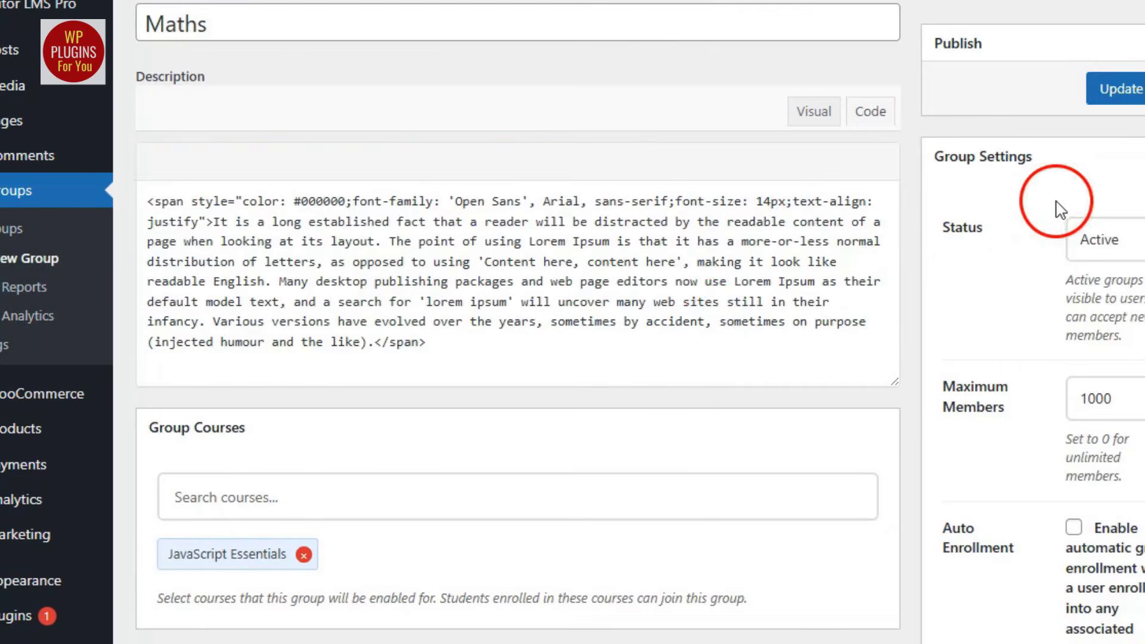
{"action": "scroll", "coordinate": [813, 410], "scroll_direction": "down", "scroll_amount": 5}
{"action": "scroll", "coordinate": [673, 427], "scroll_direction": "up", "scroll_amount": 5}
{"action": "scroll", "coordinate": [674, 440], "scroll_direction": "down", "scroll_amount": 8}
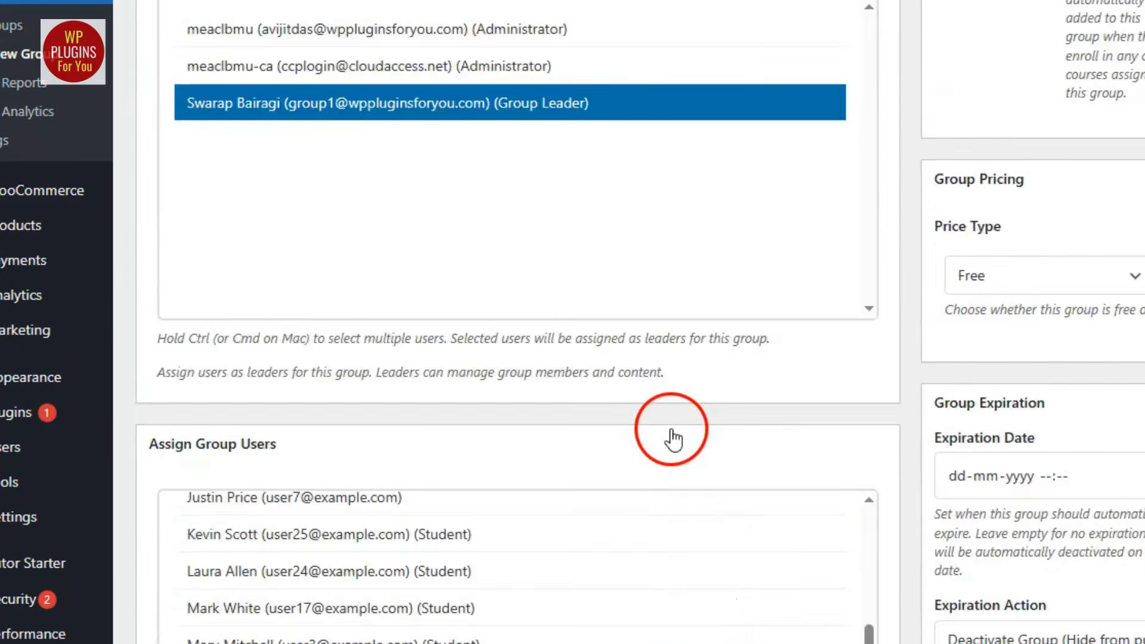
{"action": "scroll", "coordinate": [546, 417], "scroll_direction": "down", "scroll_amount": 4}
{"action": "scroll", "coordinate": [545, 405], "scroll_direction": "up", "scroll_amount": 6}
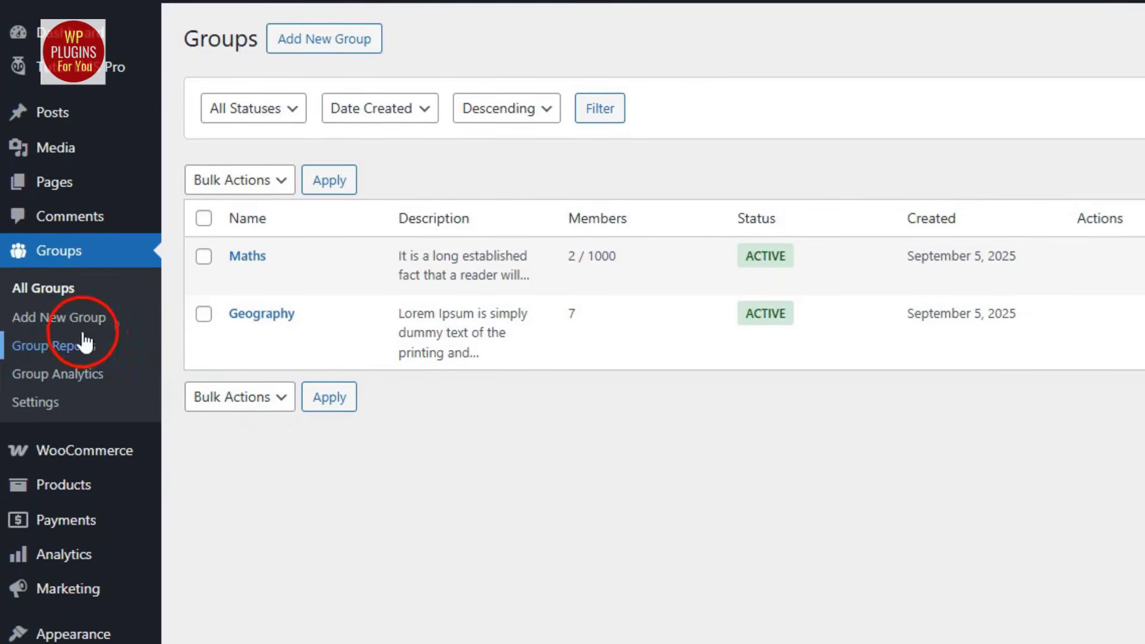
- Start a new group named "Science group" and fill its description with Lorem Ipsum text
{"action": "left_click", "coordinate": [73, 325]}
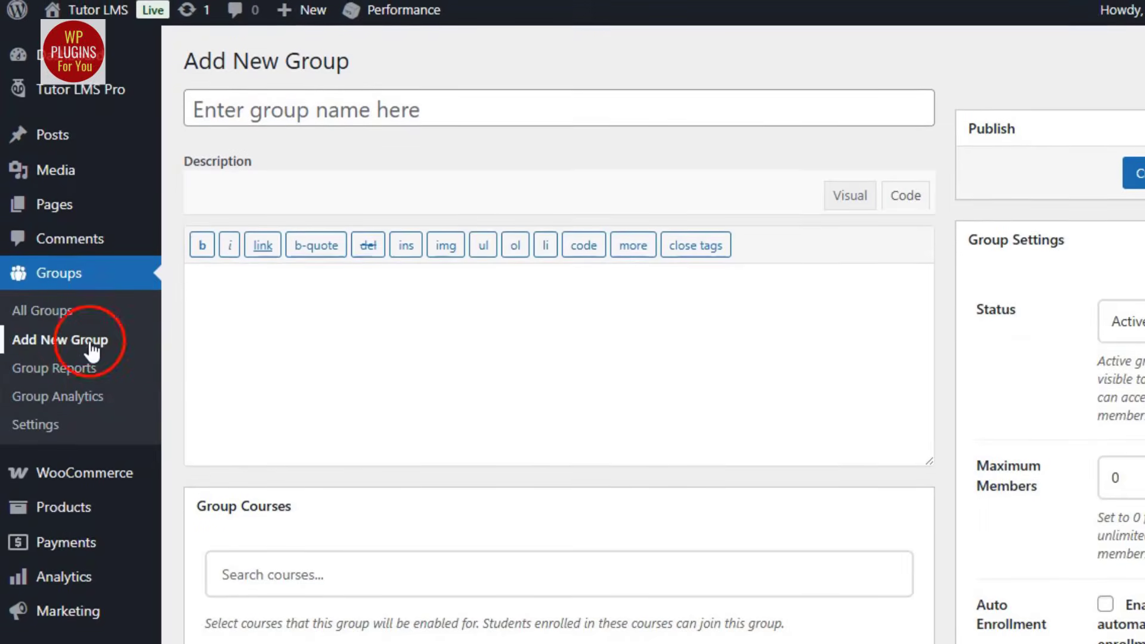
{"action": "left_click", "coordinate": [502, 334]}
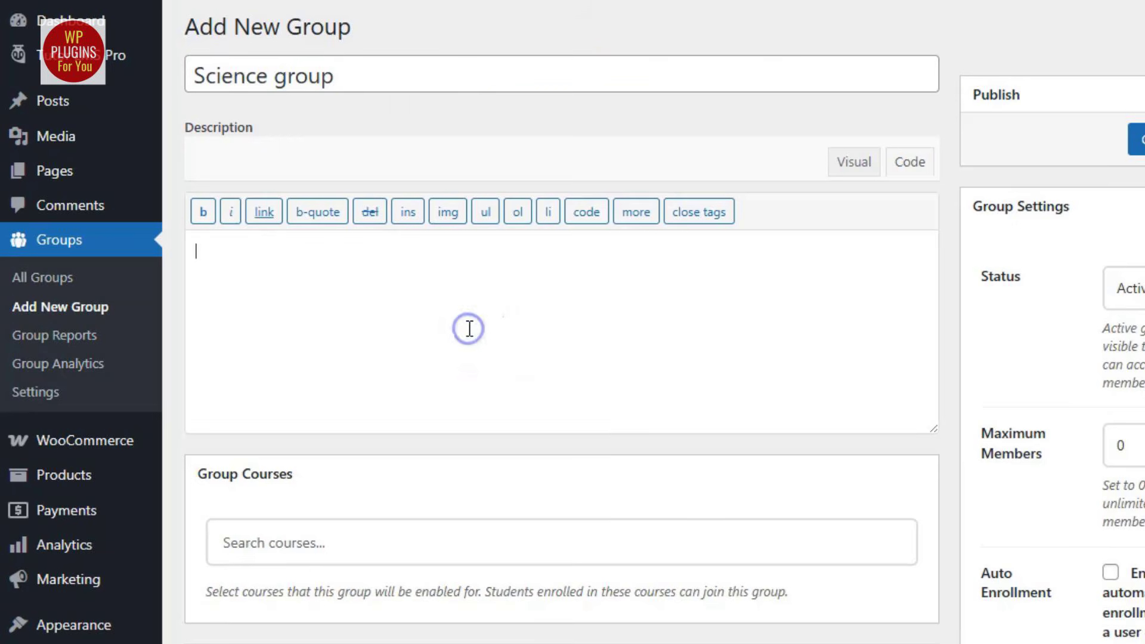
{"action": "scroll", "coordinate": [853, 284], "scroll_direction": "down", "scroll_amount": 4}
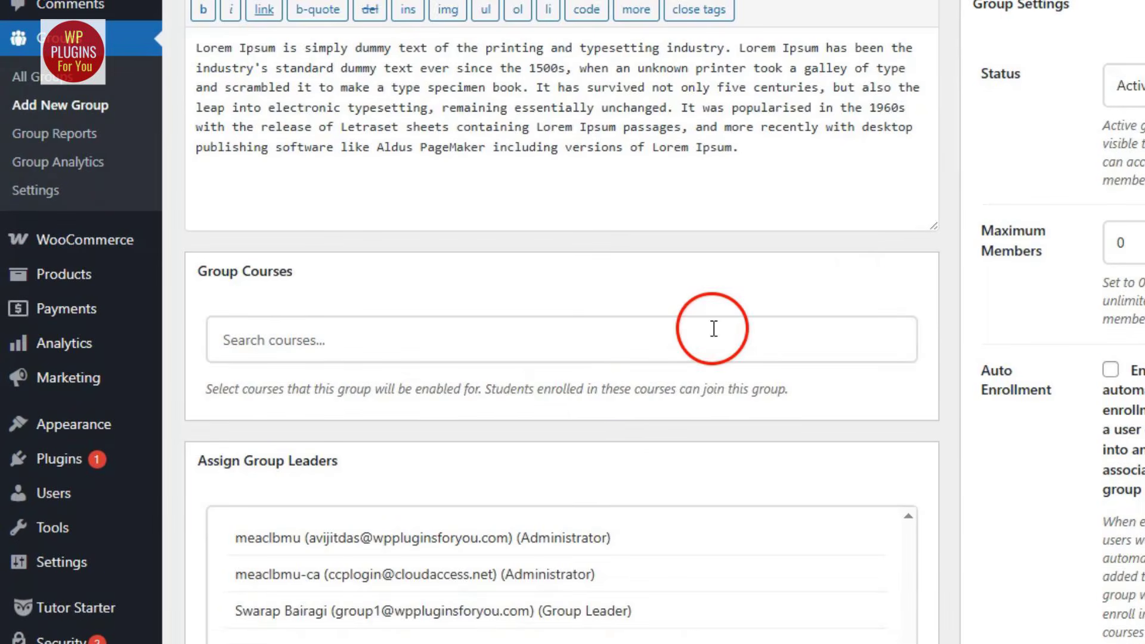
{"action": "scroll", "coordinate": [714, 329], "scroll_direction": "up", "scroll_amount": 4}
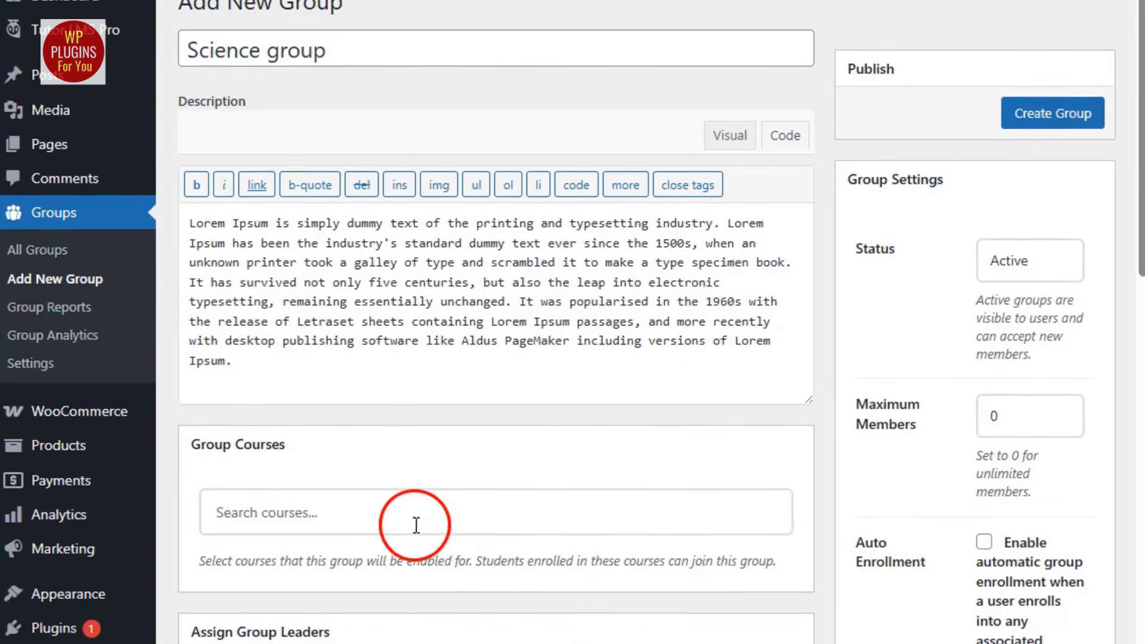
- Add the courses JavaScript Essentials and Basic Excel to the Science group
{"action": "left_click", "coordinate": [441, 544]}
{"action": "scroll", "coordinate": [439, 456], "scroll_direction": "down", "scroll_amount": 5}
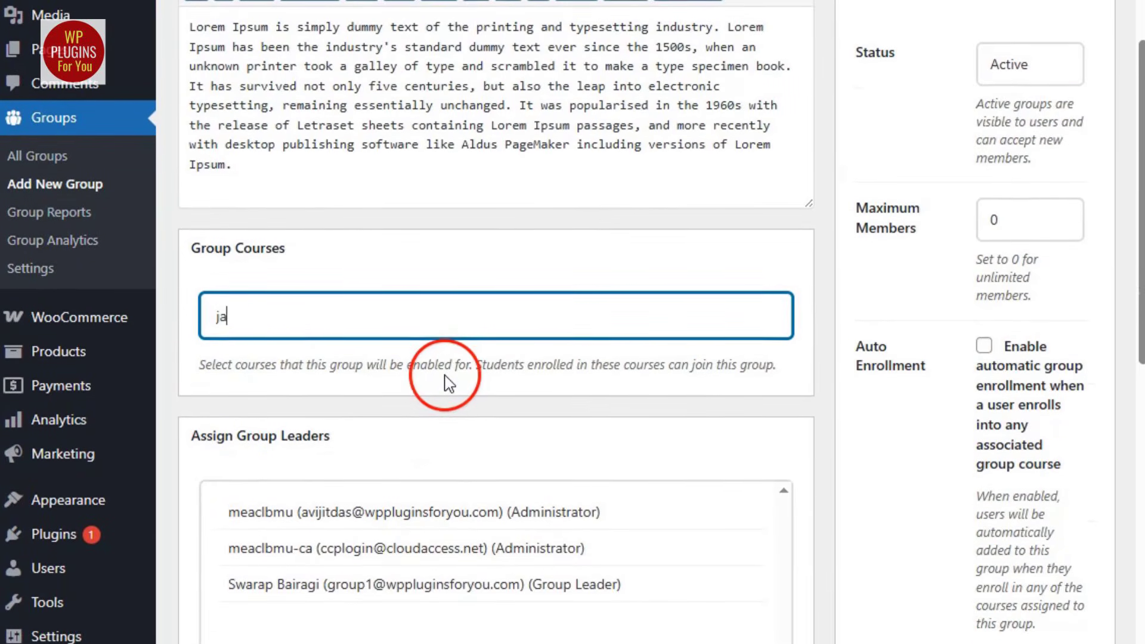
{"action": "type", "text": "javascrip"}
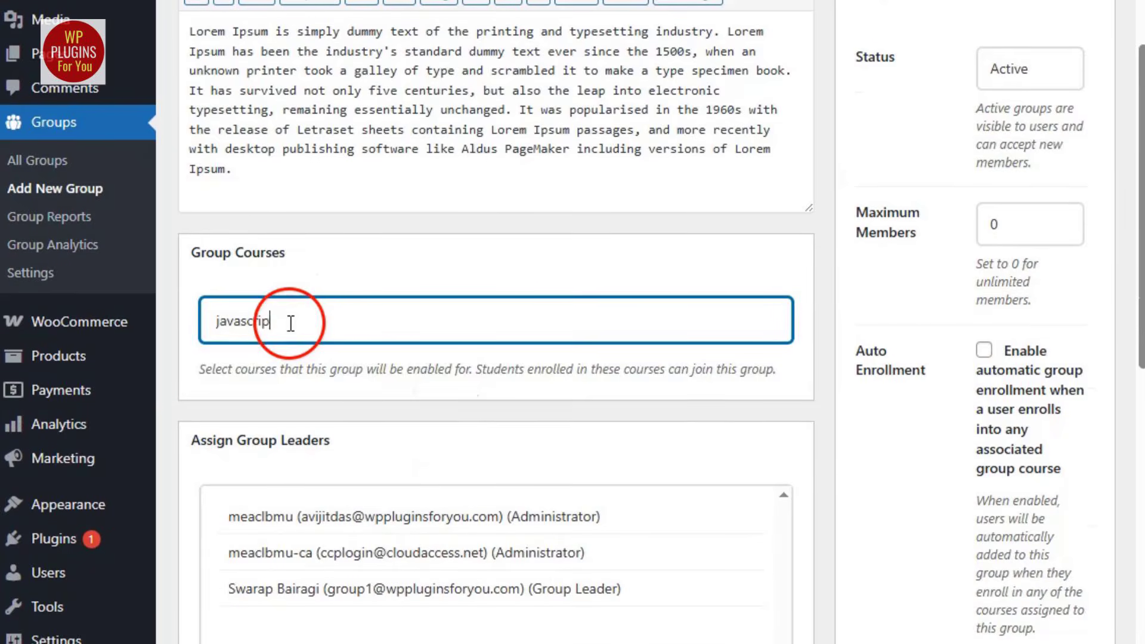
{"action": "type", "text": "t"}
{"action": "left_click", "coordinate": [325, 368]}
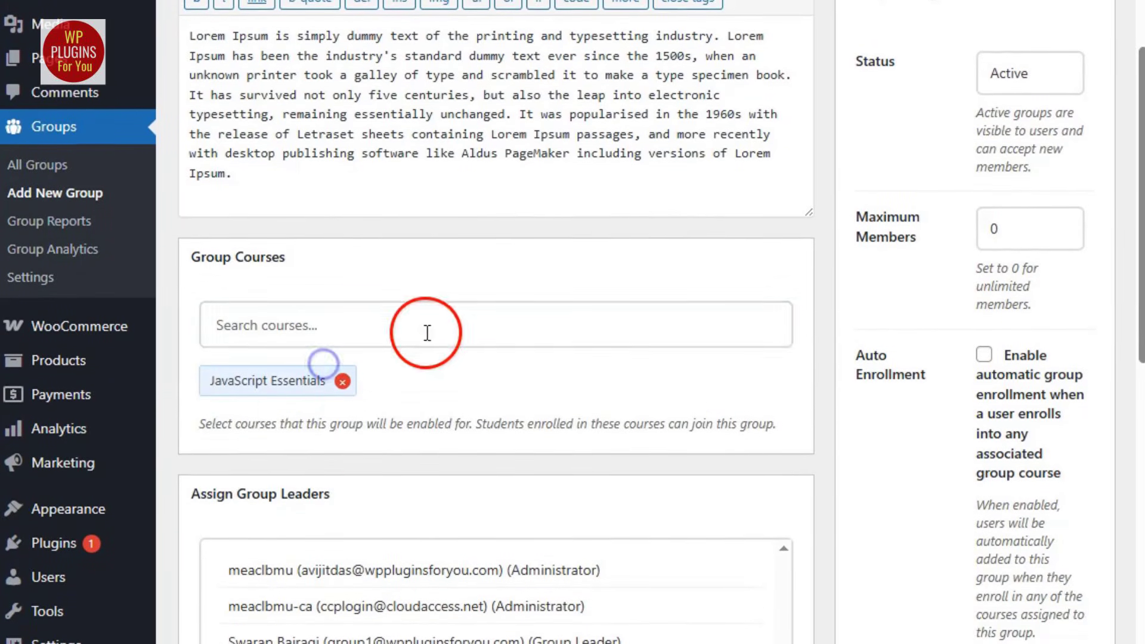
{"action": "type", "text": "Basic"}
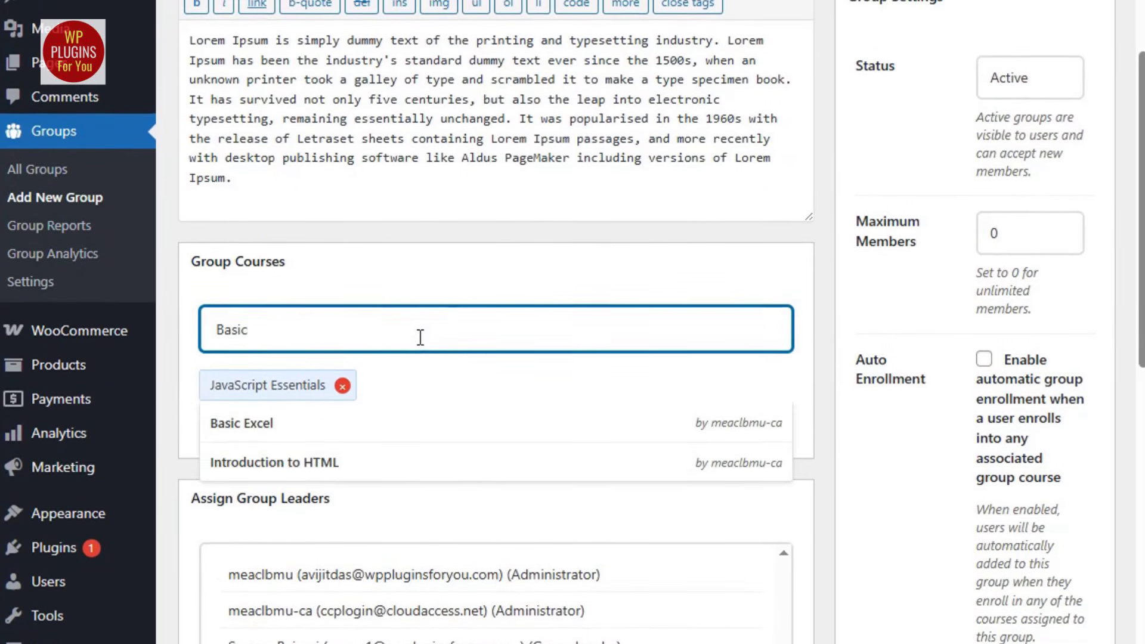
{"action": "left_click", "coordinate": [370, 431]}
- Assign the user with the Group Leader role as leader of the Science group
{"action": "scroll", "coordinate": [502, 438], "scroll_direction": "up", "scroll_amount": 3}
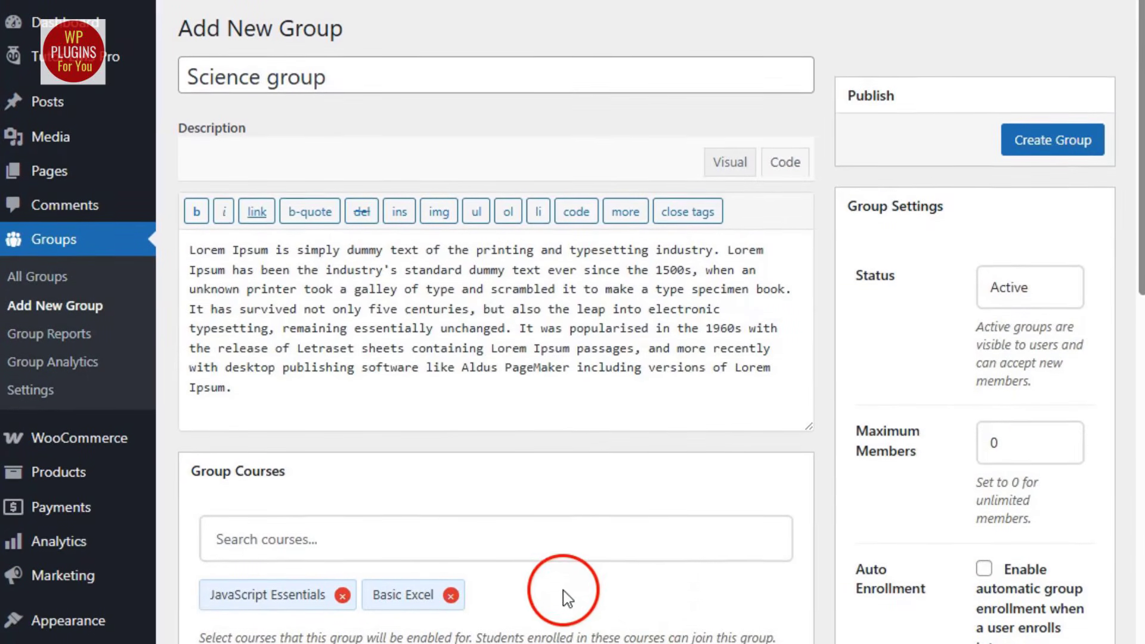
{"action": "scroll", "coordinate": [582, 615], "scroll_direction": "down", "scroll_amount": 4}
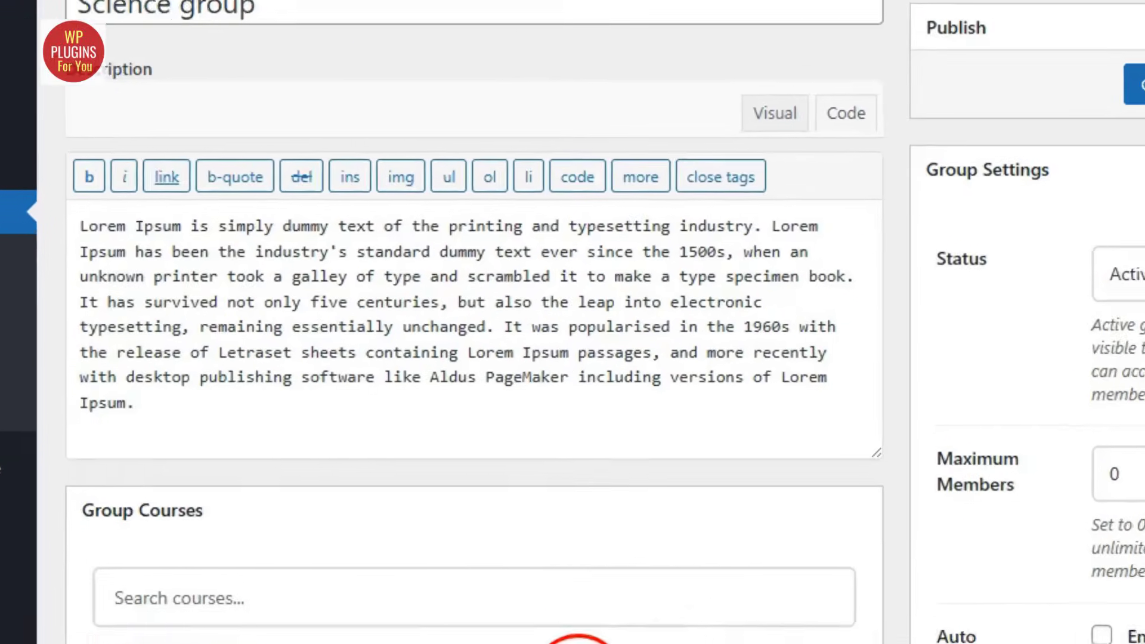
{"action": "left_click", "coordinate": [396, 233]}
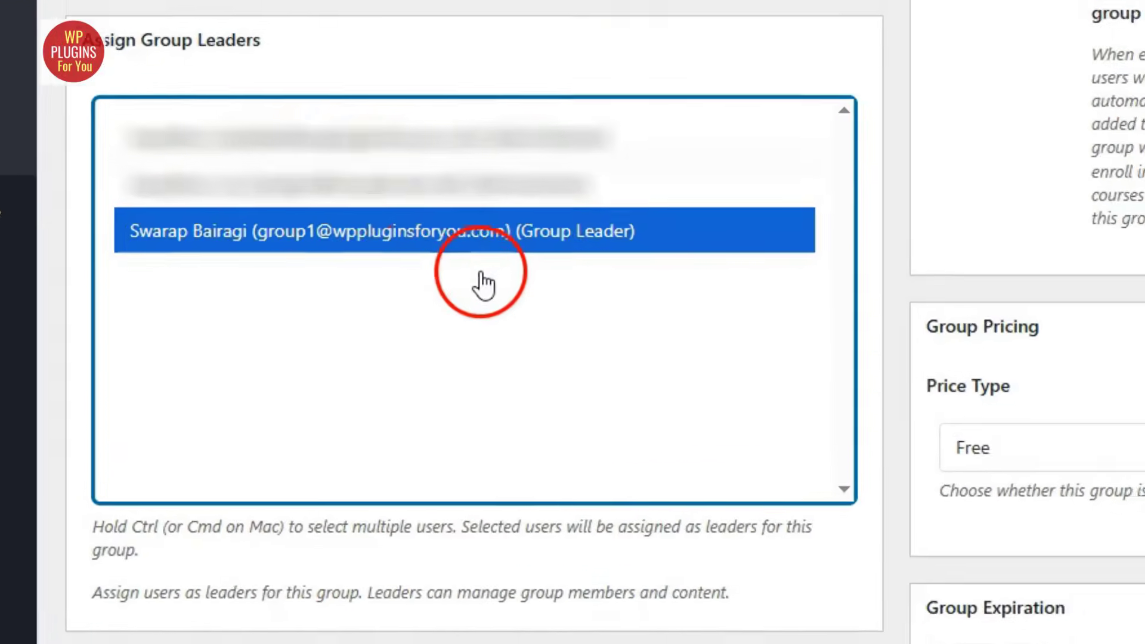
- Try selecting several students at once in the list of users for the Science group
{"action": "scroll", "coordinate": [678, 378], "scroll_direction": "down", "scroll_amount": 8}
{"action": "left_click", "coordinate": [455, 234]}
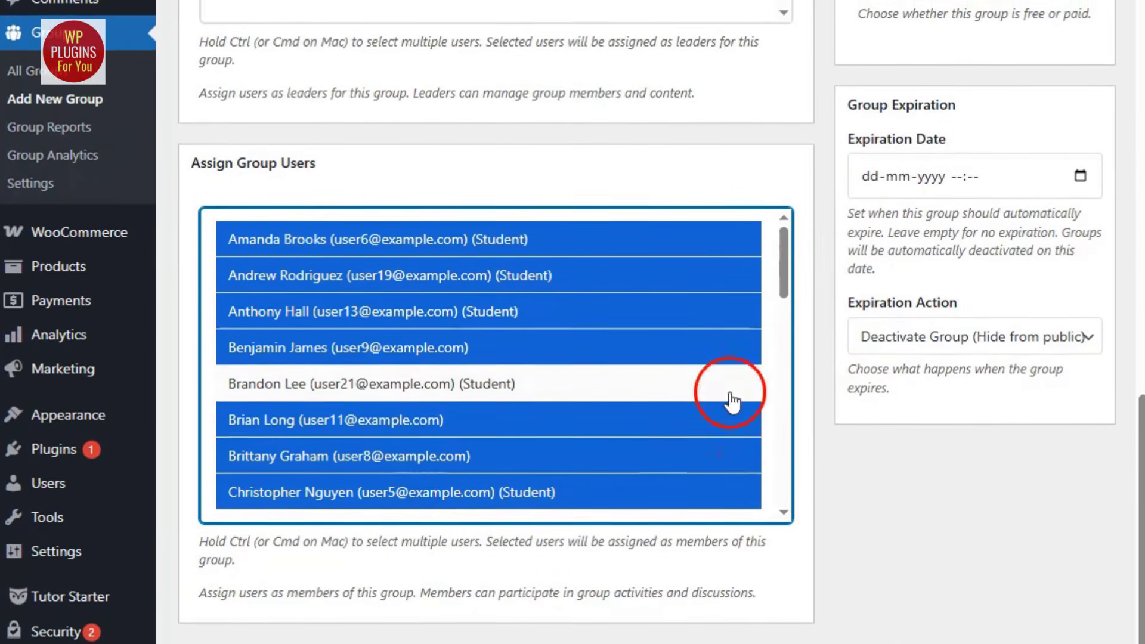
{"action": "scroll", "coordinate": [716, 406], "scroll_direction": "up", "scroll_amount": 3}
{"action": "scroll", "coordinate": [652, 495], "scroll_direction": "up", "scroll_amount": 3}
{"action": "scroll", "coordinate": [655, 488], "scroll_direction": "down", "scroll_amount": 5}
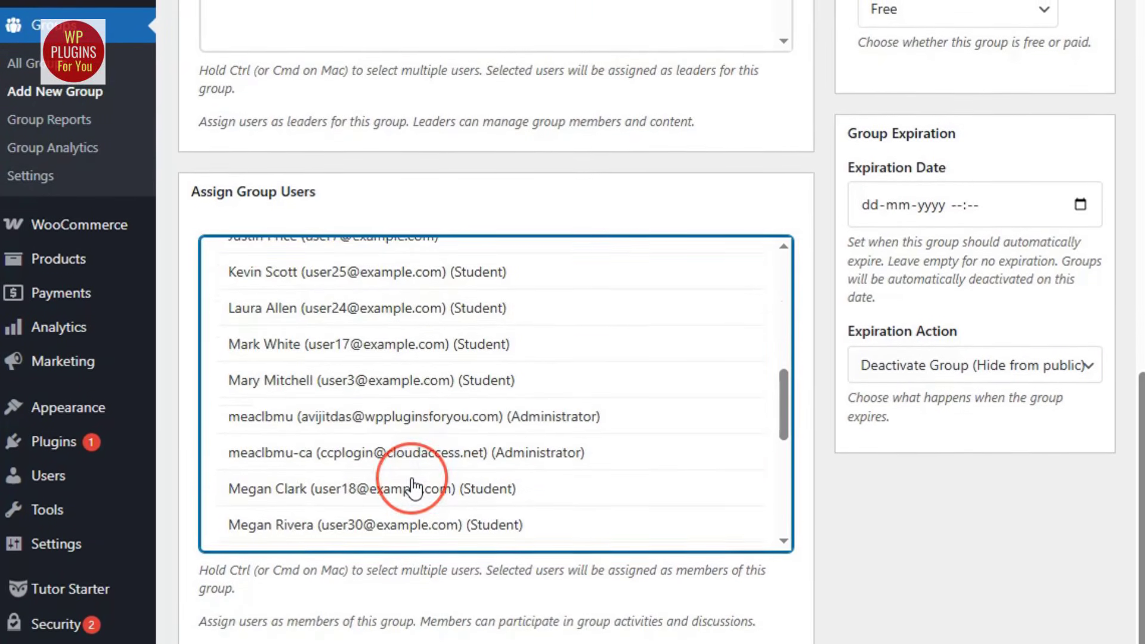
{"action": "scroll", "coordinate": [413, 491], "scroll_direction": "up", "scroll_amount": 4}
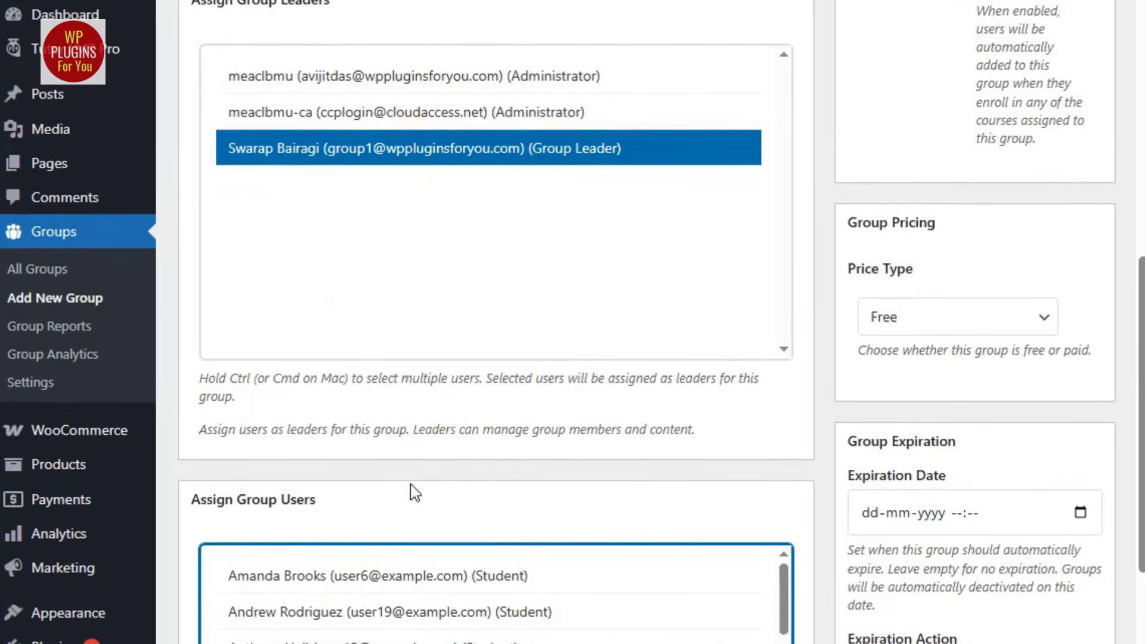
{"action": "scroll", "coordinate": [445, 504], "scroll_direction": "down", "scroll_amount": 5}
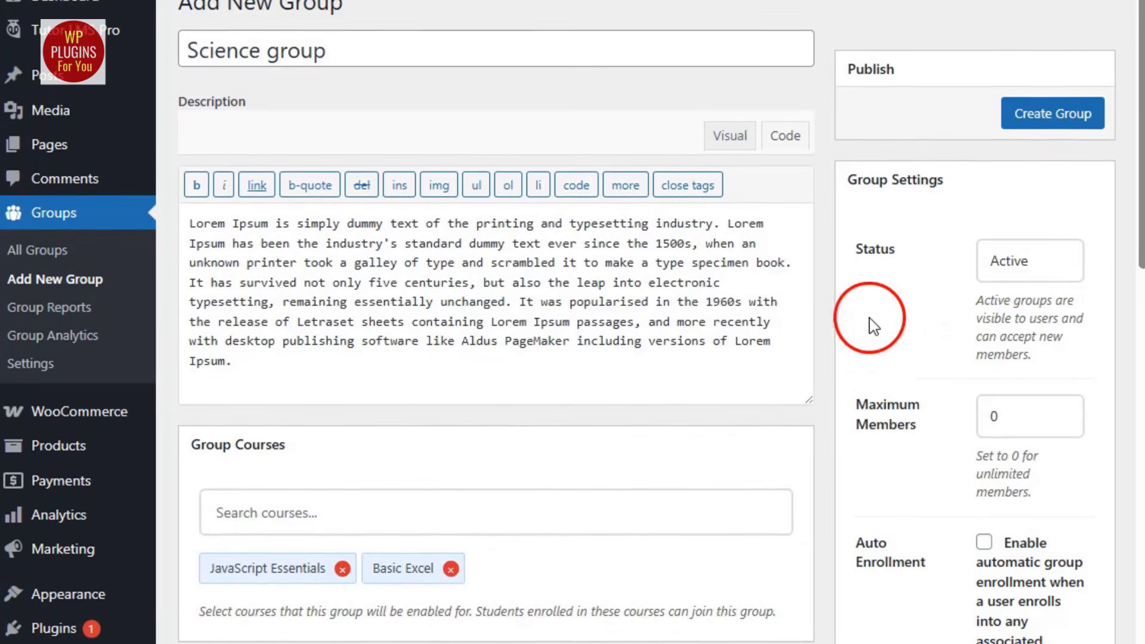
- Try the Inactive status for the Science group and switch it back to Active
{"action": "left_click", "coordinate": [1032, 330]}
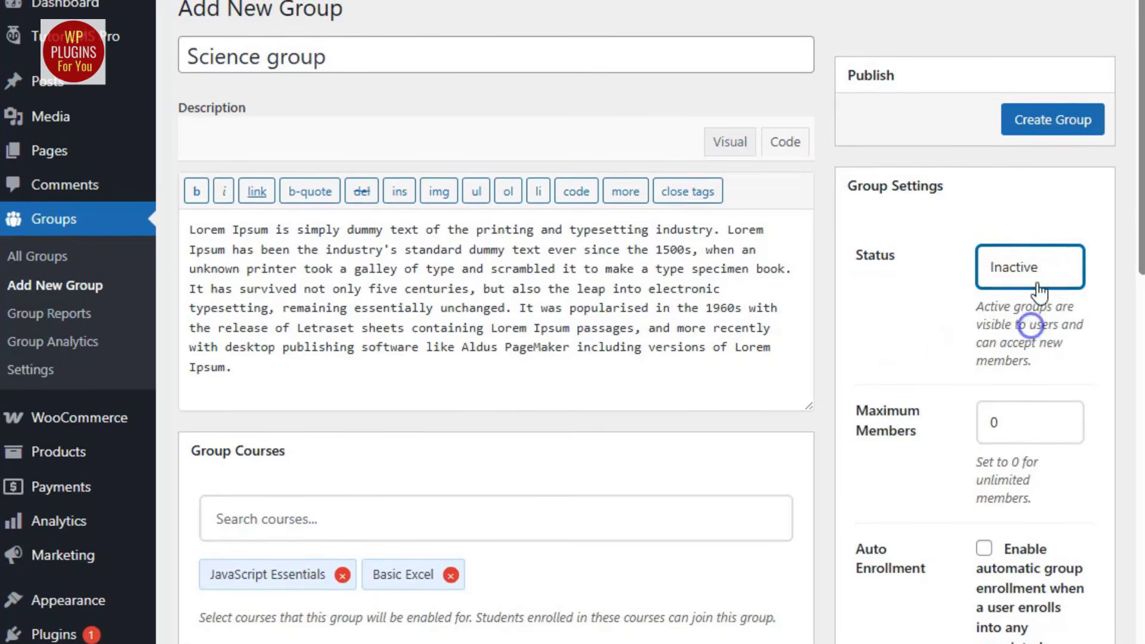
{"action": "left_click", "coordinate": [1035, 266]}
{"action": "left_click", "coordinate": [1032, 306]}
- Set the group's maximum members to 10000 and enable automatic enrollment from its associated courses
{"action": "scroll", "coordinate": [1048, 311], "scroll_direction": "down", "scroll_amount": 2}
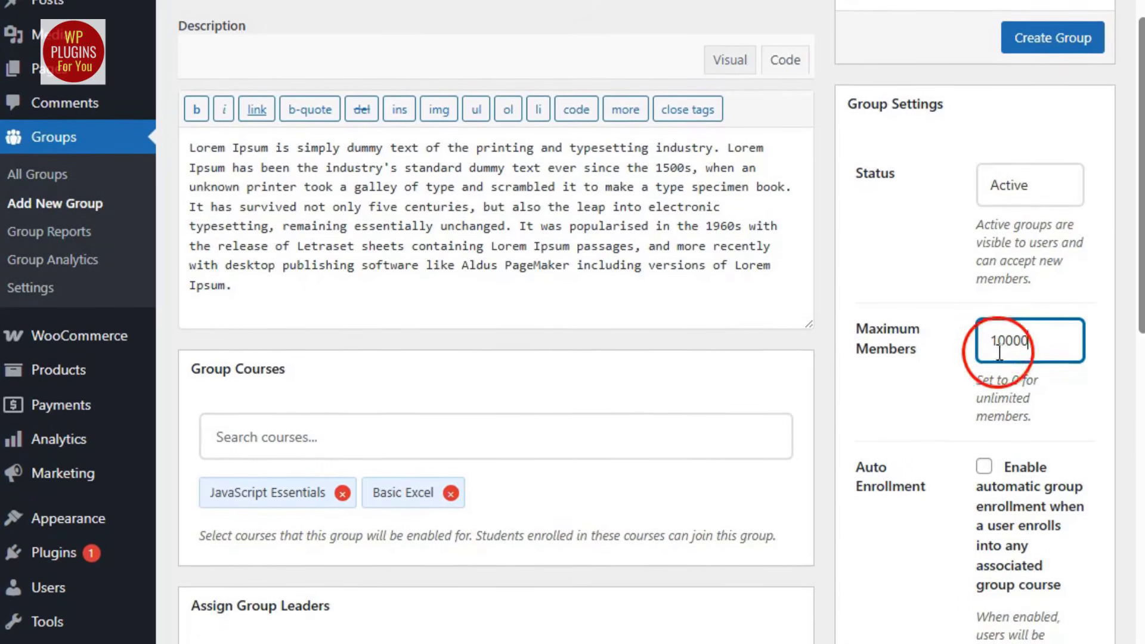
{"action": "scroll", "coordinate": [1027, 382], "scroll_direction": "down", "scroll_amount": 2}
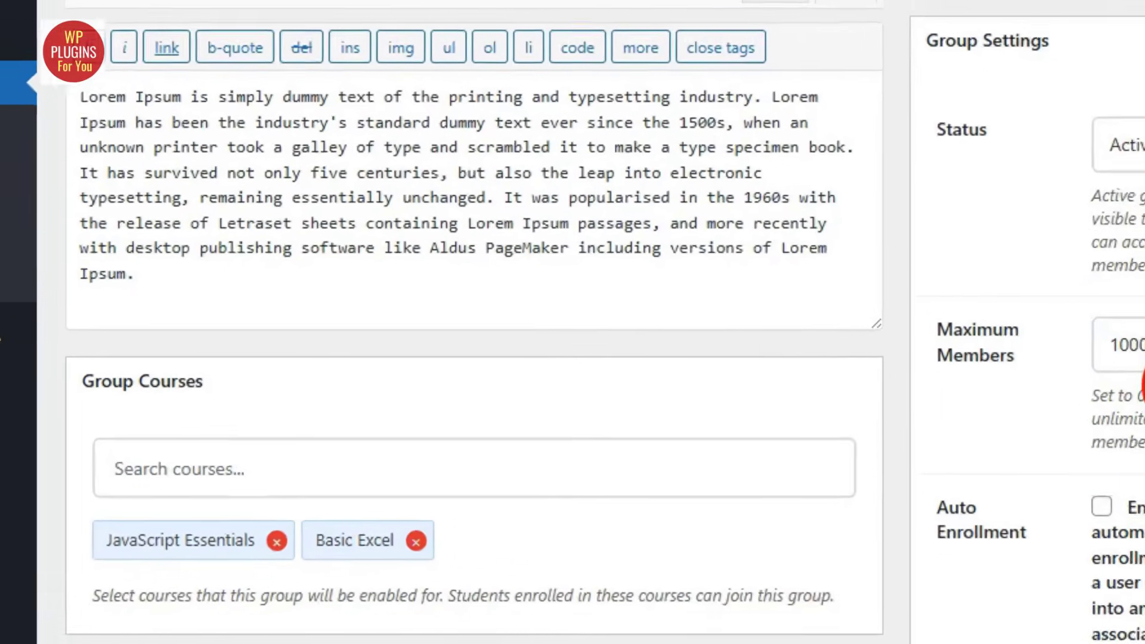
{"action": "left_click", "coordinate": [983, 356]}
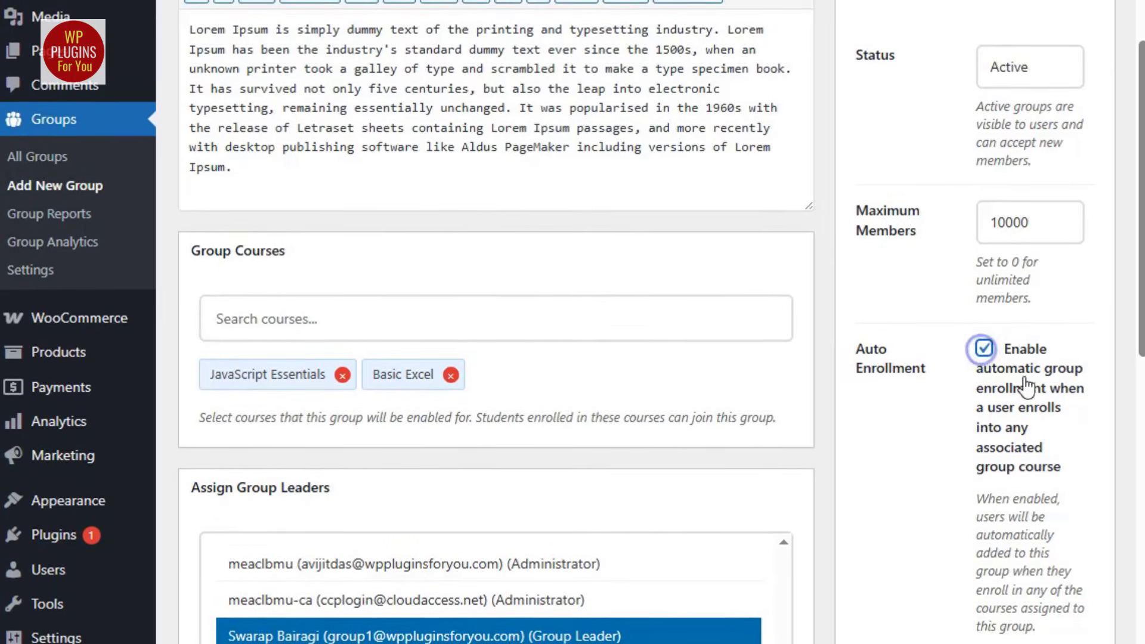
- Set the Science group's price type to Paid
{"action": "scroll", "coordinate": [1022, 440], "scroll_direction": "down", "scroll_amount": 3}
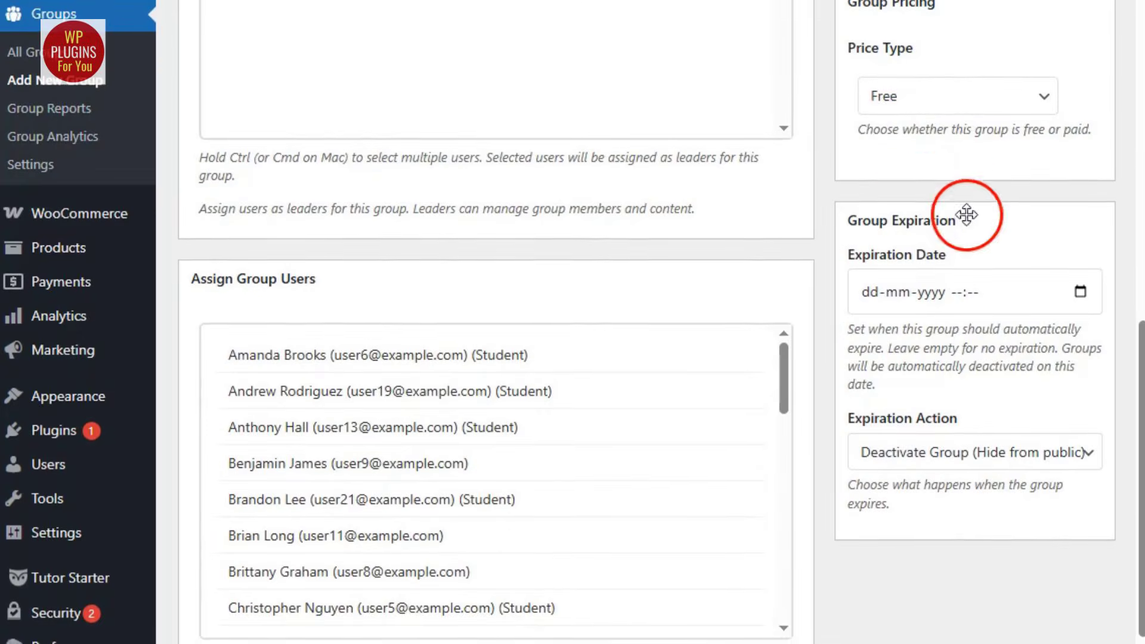
{"action": "left_click", "coordinate": [946, 116]}
{"action": "left_click", "coordinate": [951, 166]}
{"action": "left_click", "coordinate": [948, 122]}
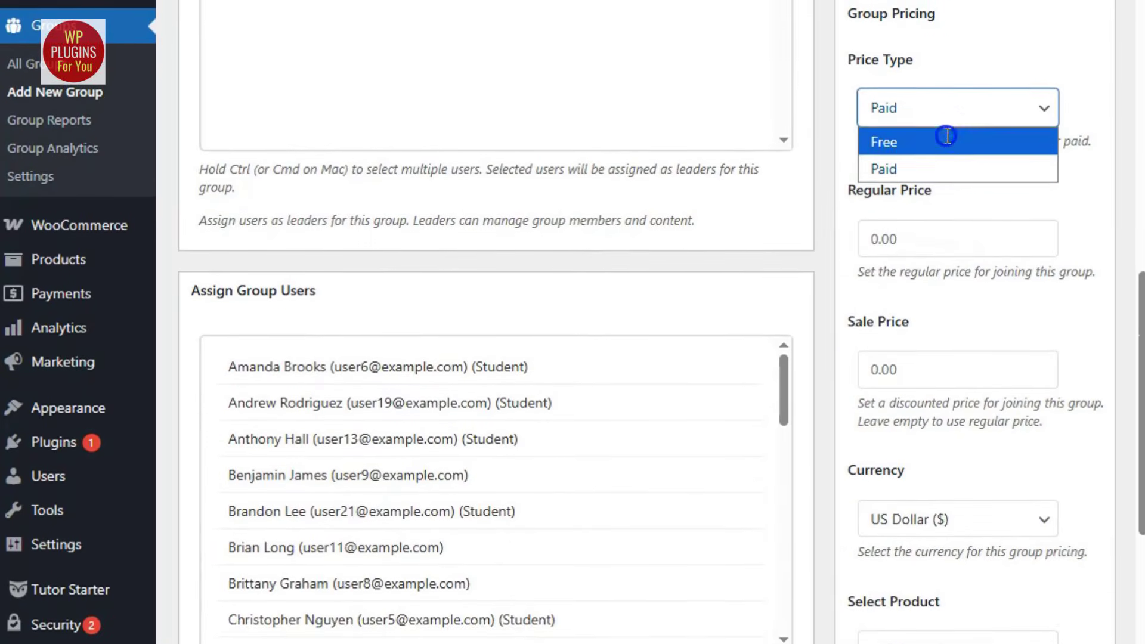
{"action": "left_click", "coordinate": [945, 138]}
{"action": "left_click", "coordinate": [946, 113]}
{"action": "left_click", "coordinate": [941, 167]}
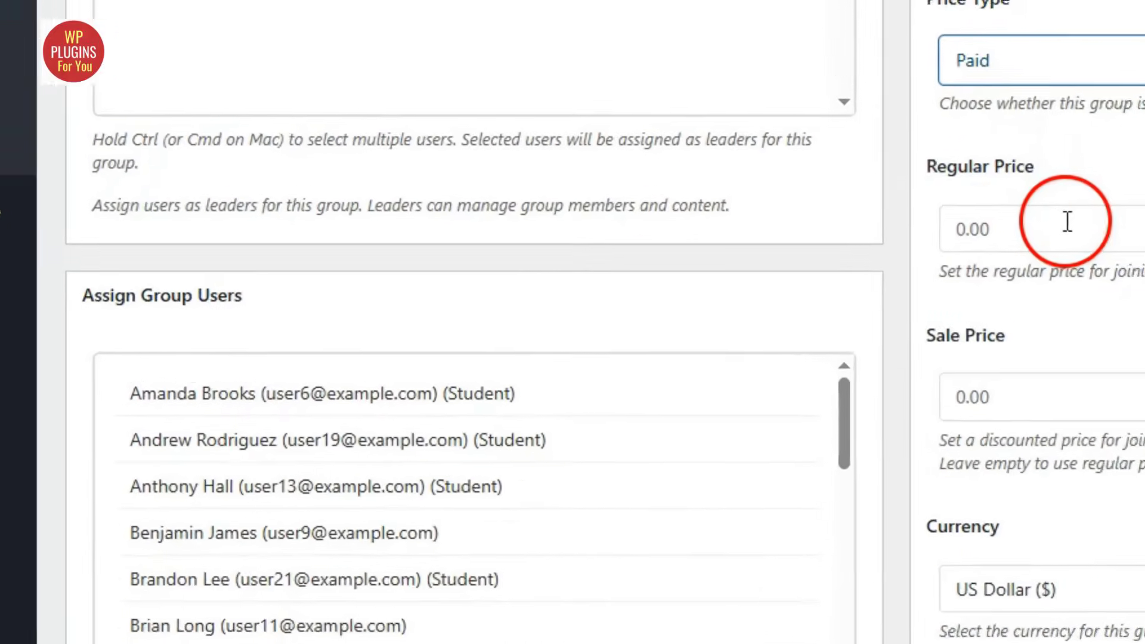
- Set the group's regular price to 199 and its sale price to 99
{"action": "scroll", "coordinate": [961, 241], "scroll_direction": "down", "scroll_amount": 2}
{"action": "scroll", "coordinate": [960, 242], "scroll_direction": "up", "scroll_amount": 2}
{"action": "left_click", "coordinate": [882, 232]}
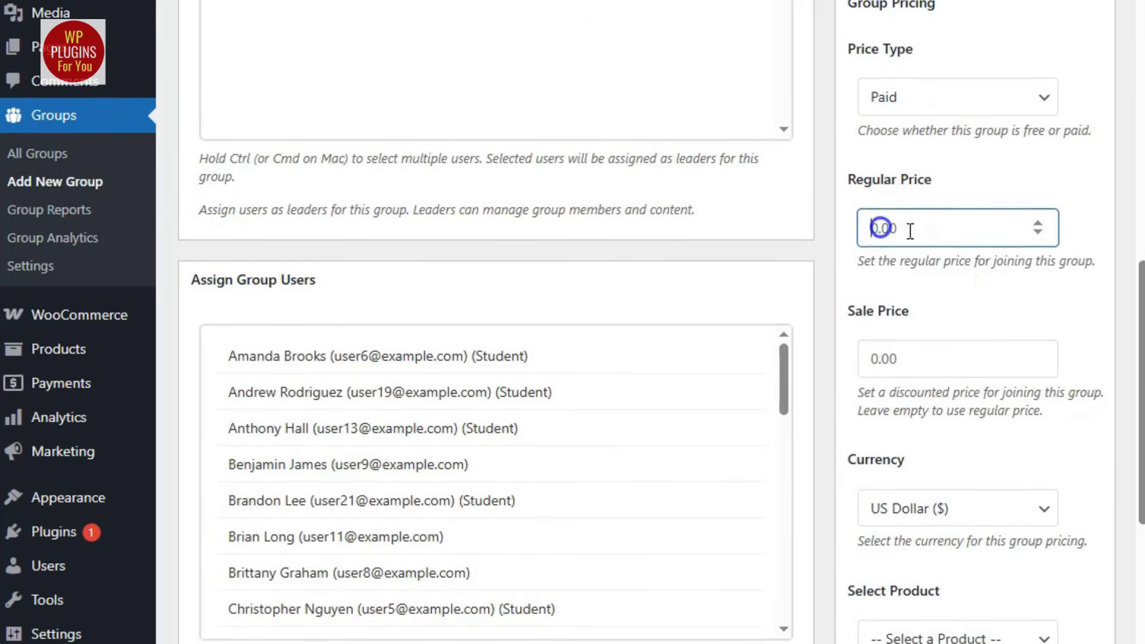
{"action": "type", "text": "199"}
{"action": "key", "text": "Tab"}
{"action": "type", "text": "99"}
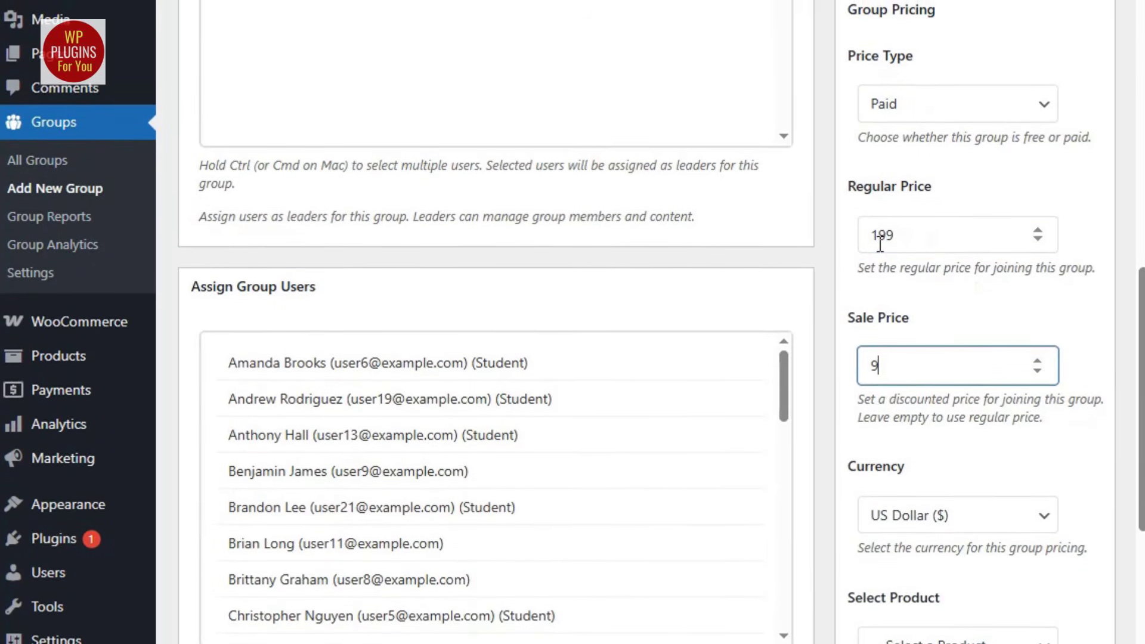
- Set the group's pricing currency to US Dollar ($) and associate the WooCommerce product Group Product with the group
{"action": "scroll", "coordinate": [971, 378], "scroll_direction": "down", "scroll_amount": 3}
{"action": "left_click", "coordinate": [938, 327]}
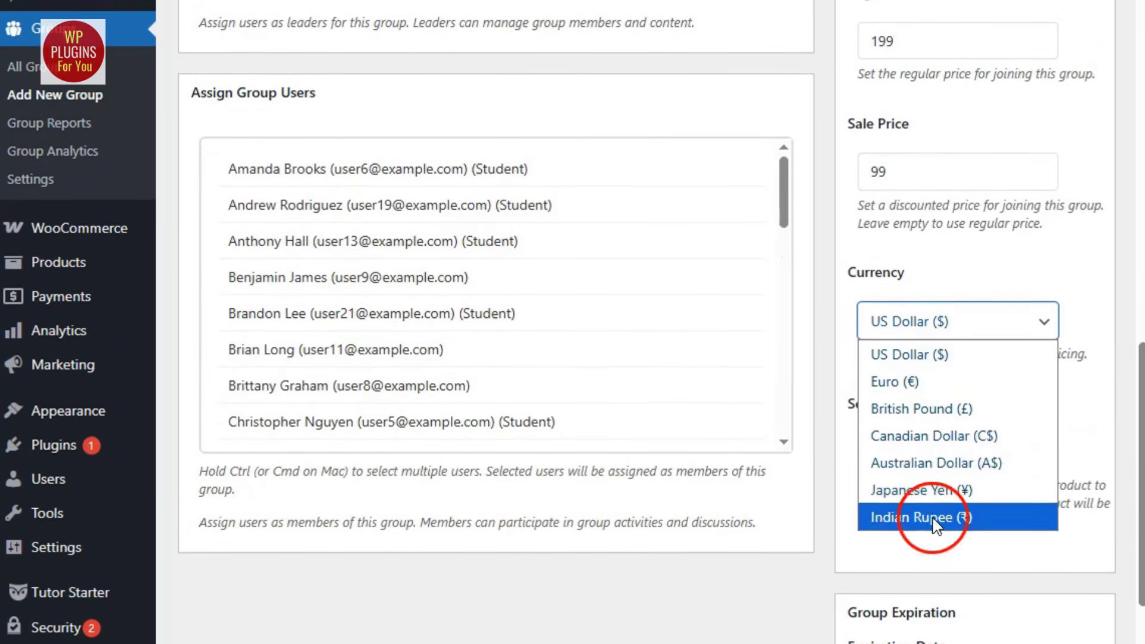
{"action": "left_click", "coordinate": [931, 355]}
{"action": "scroll", "coordinate": [960, 361], "scroll_direction": "down", "scroll_amount": 2}
{"action": "left_click", "coordinate": [965, 358]}
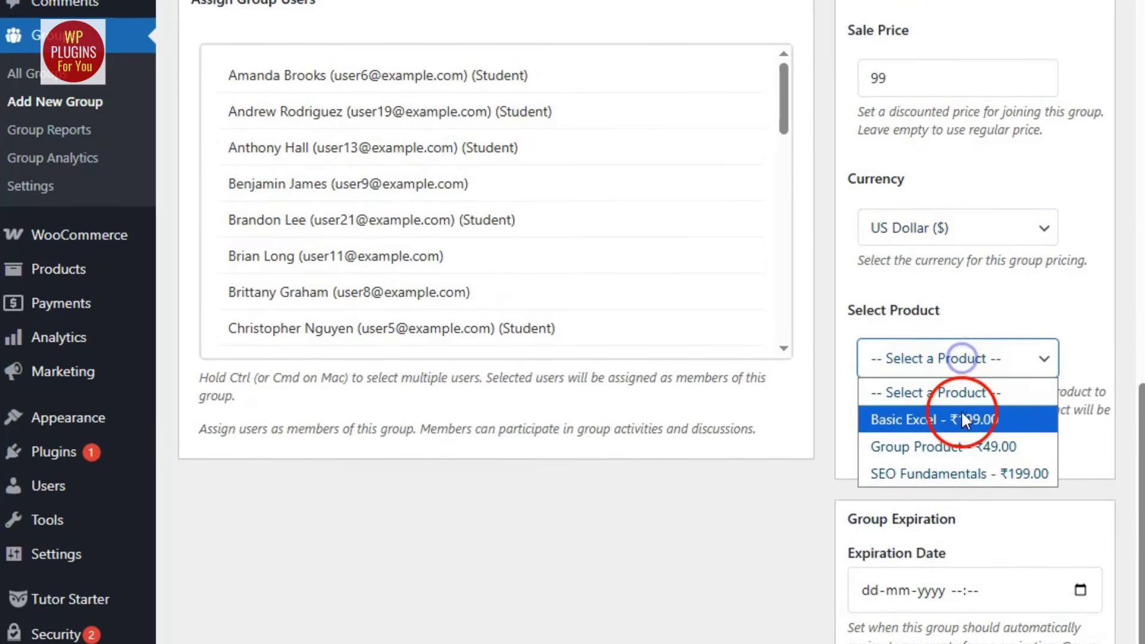
{"action": "left_click", "coordinate": [918, 444]}
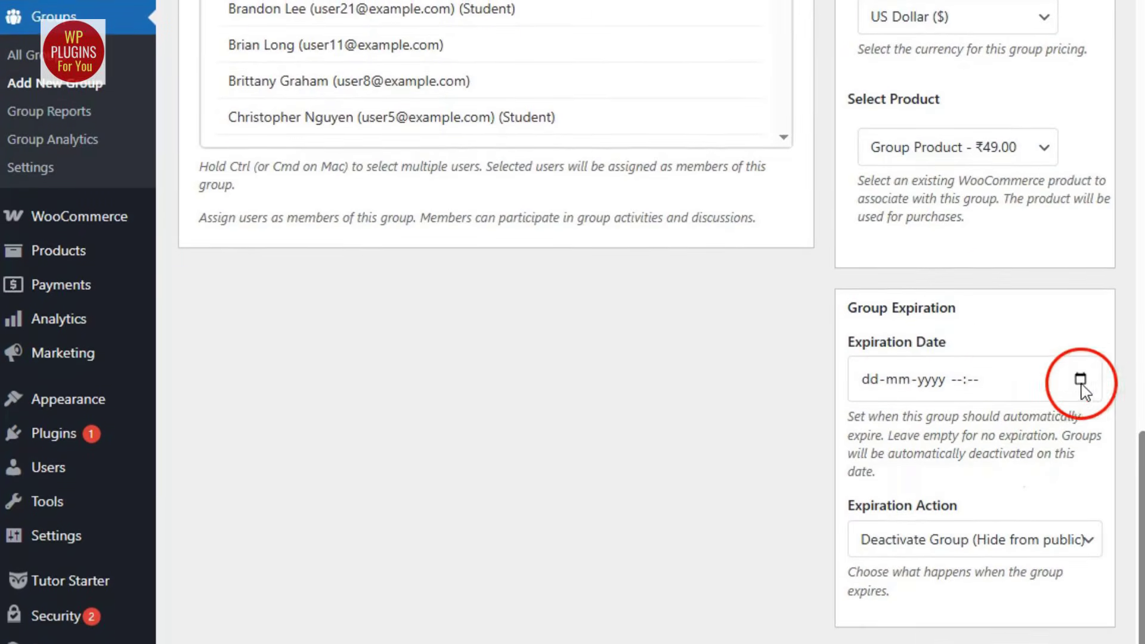
{"action": "left_click", "coordinate": [1081, 380]}
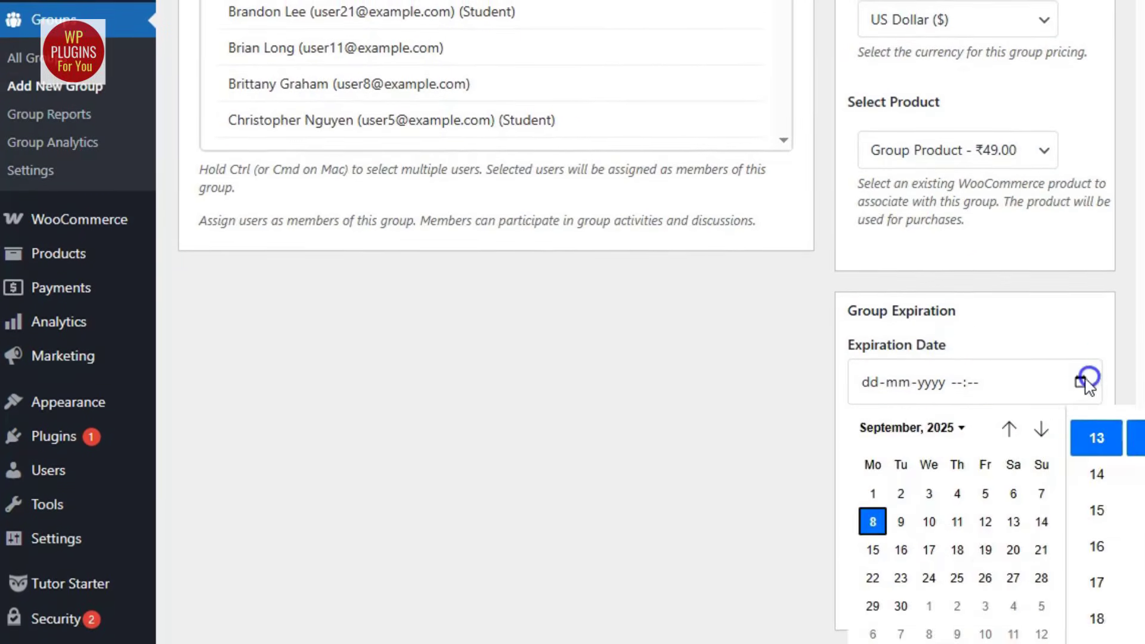
{"action": "left_click", "coordinate": [951, 435]}
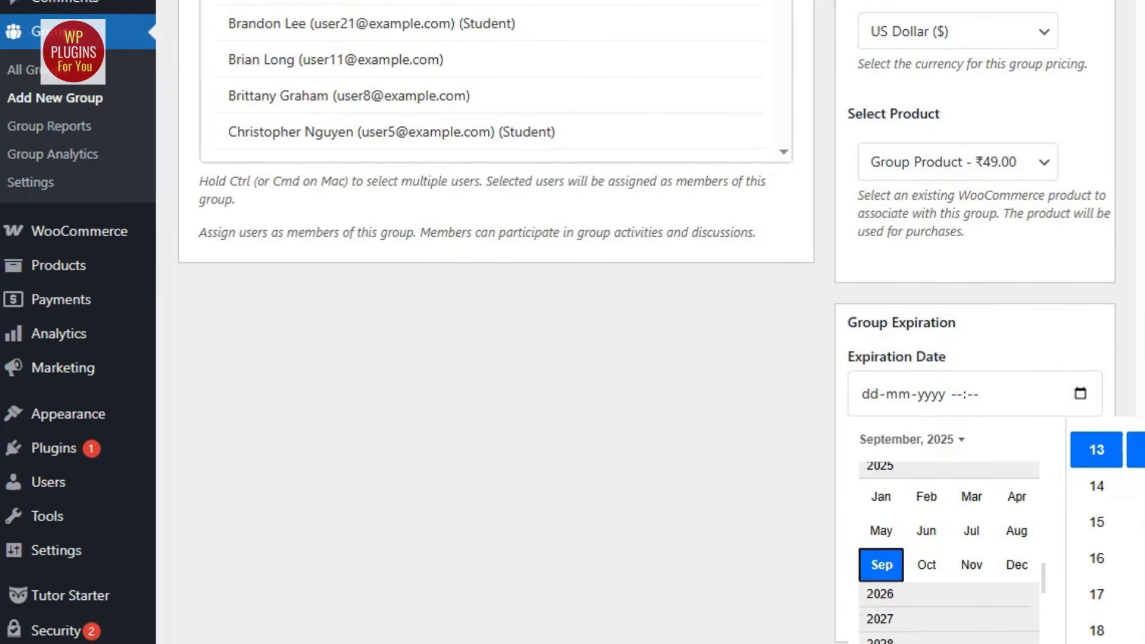
{"action": "scroll", "coordinate": [934, 530], "scroll_direction": "down", "scroll_amount": 5}
{"action": "left_click", "coordinate": [1016, 571]}
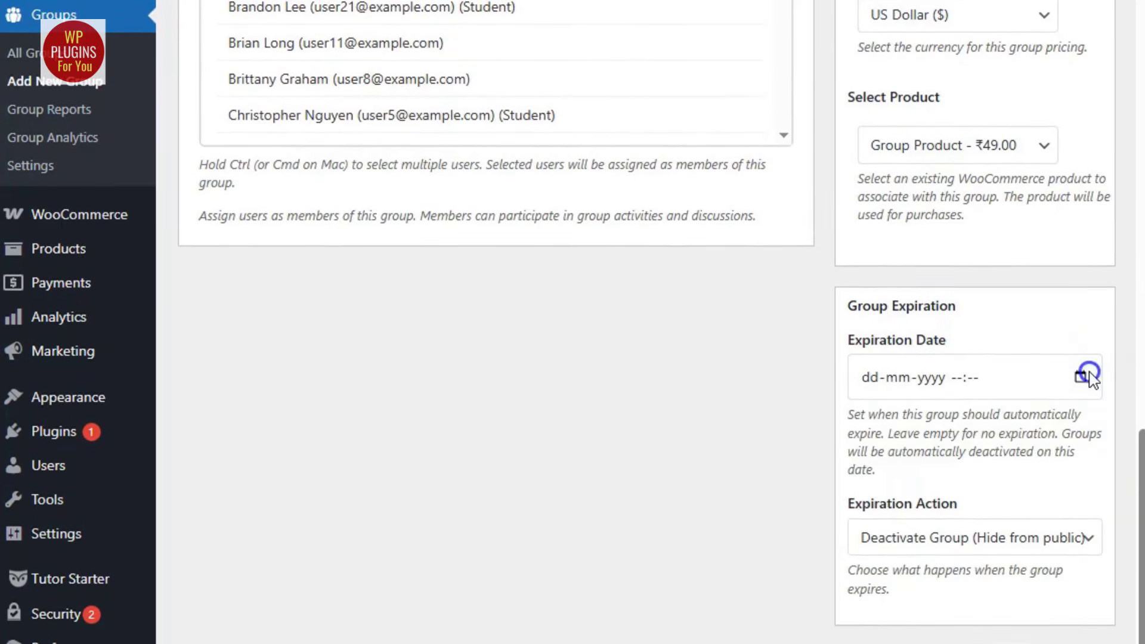
{"action": "left_click", "coordinate": [1081, 378]}
{"action": "left_click", "coordinate": [952, 424]}
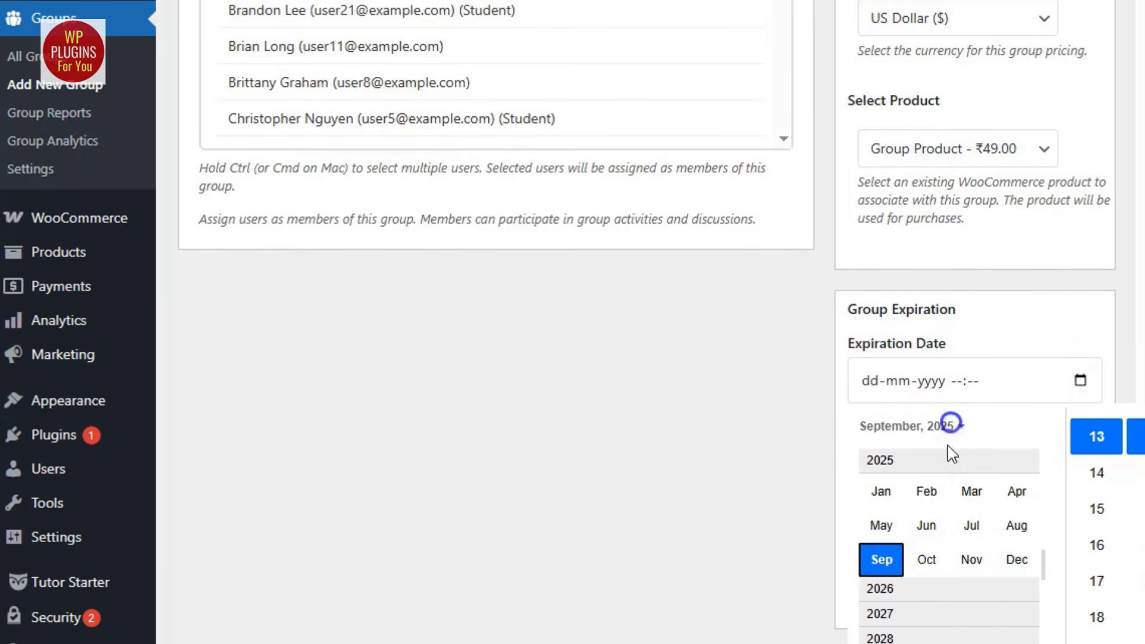
{"action": "left_click", "coordinate": [1016, 563]}
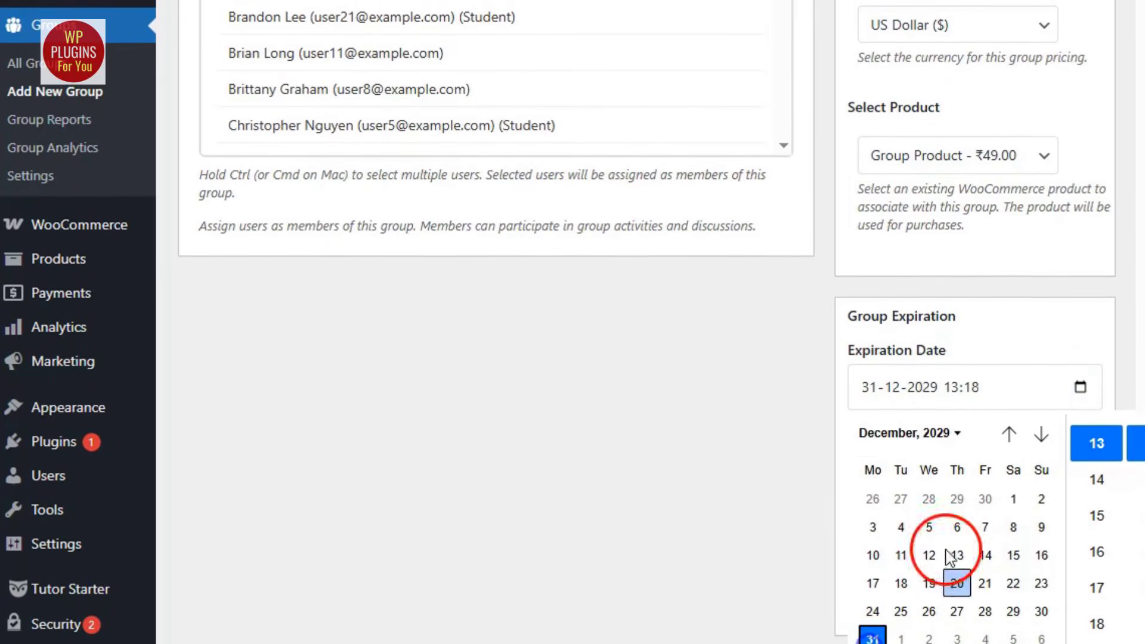
{"action": "left_click", "coordinate": [1017, 338]}
- Try the Archive Group expiration action and switch it back to Deactivate Group (Hide from public)
{"action": "left_click", "coordinate": [948, 566]}
{"action": "left_click", "coordinate": [958, 619]}
{"action": "left_click", "coordinate": [947, 560]}
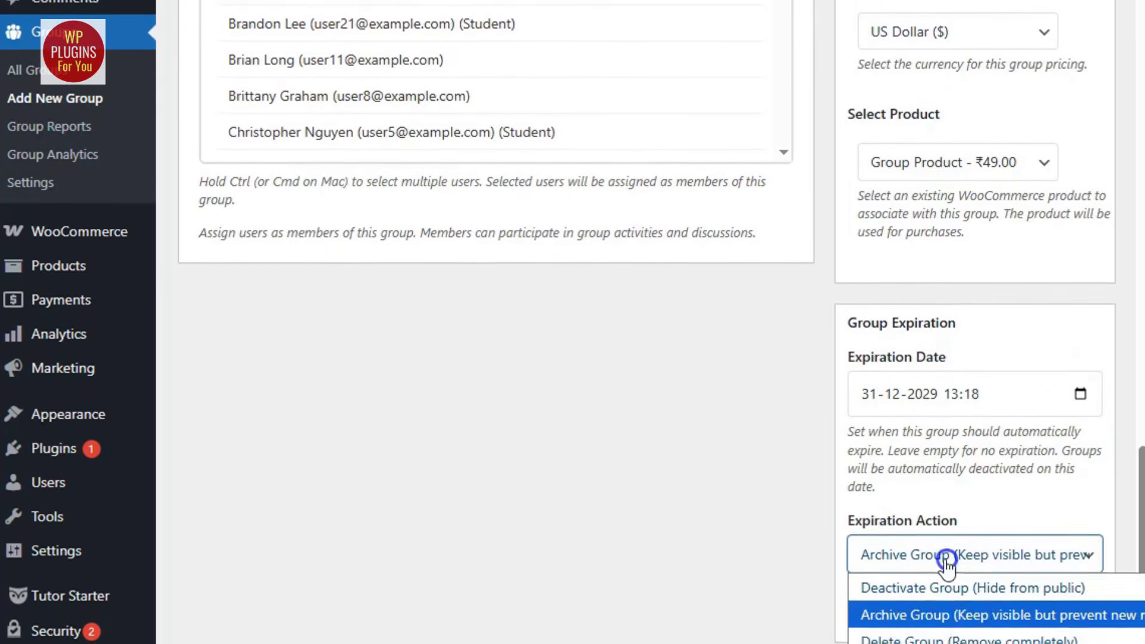
{"action": "left_click", "coordinate": [929, 589]}
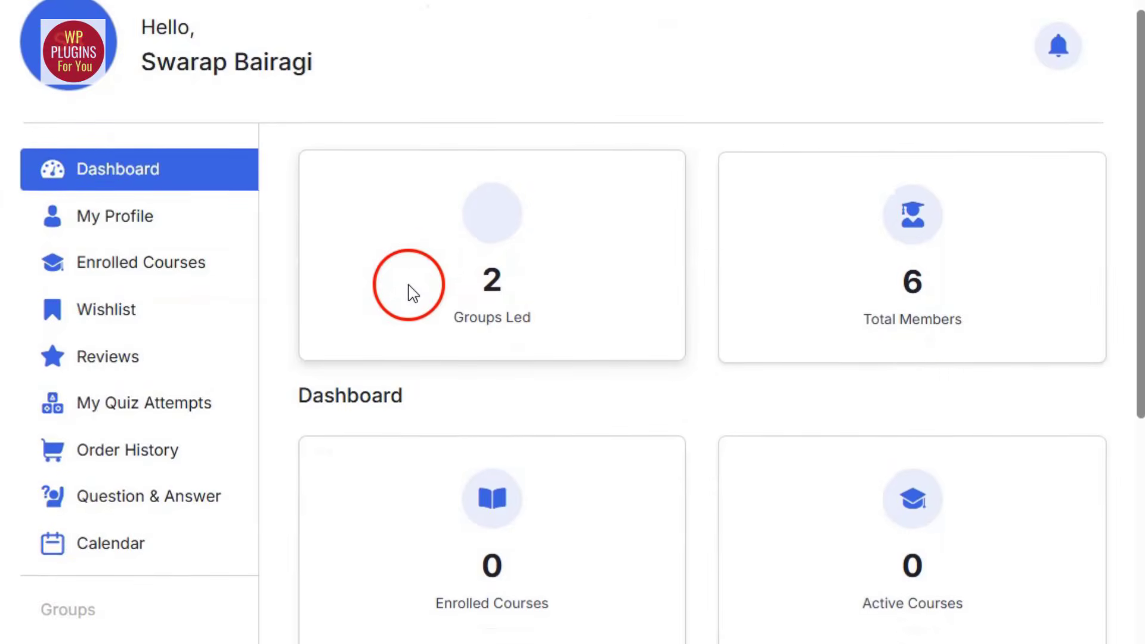
- Review the groups led, total members and course statistics on the group leader's frontend dashboard
{"action": "scroll", "coordinate": [424, 275], "scroll_direction": "down", "scroll_amount": 5}
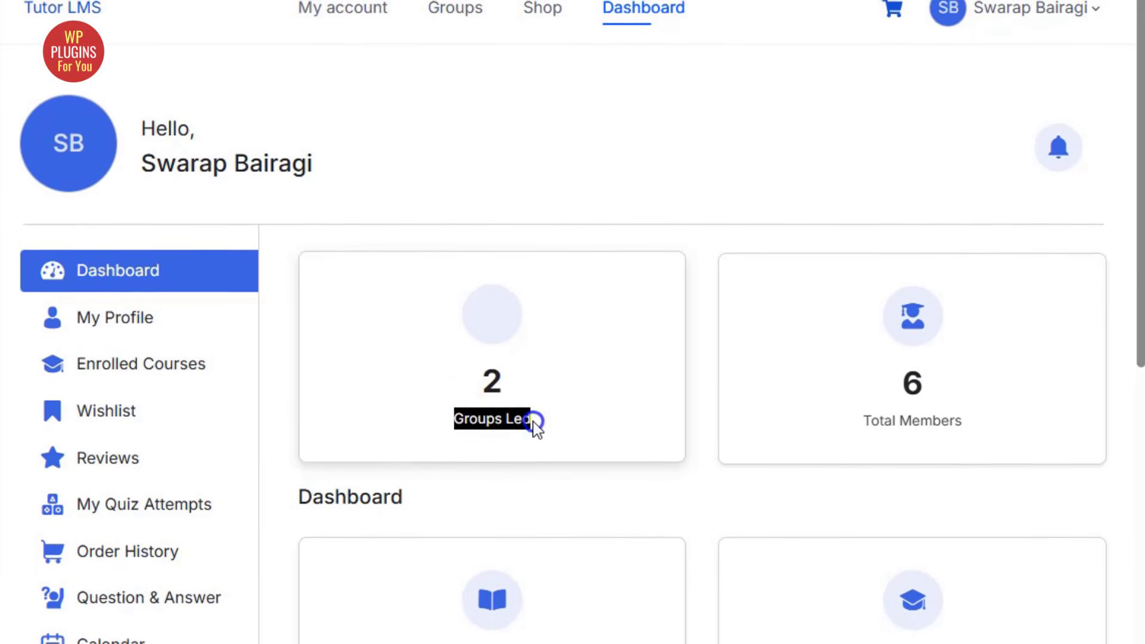
{"action": "scroll", "coordinate": [716, 486], "scroll_direction": "down", "scroll_amount": 2}
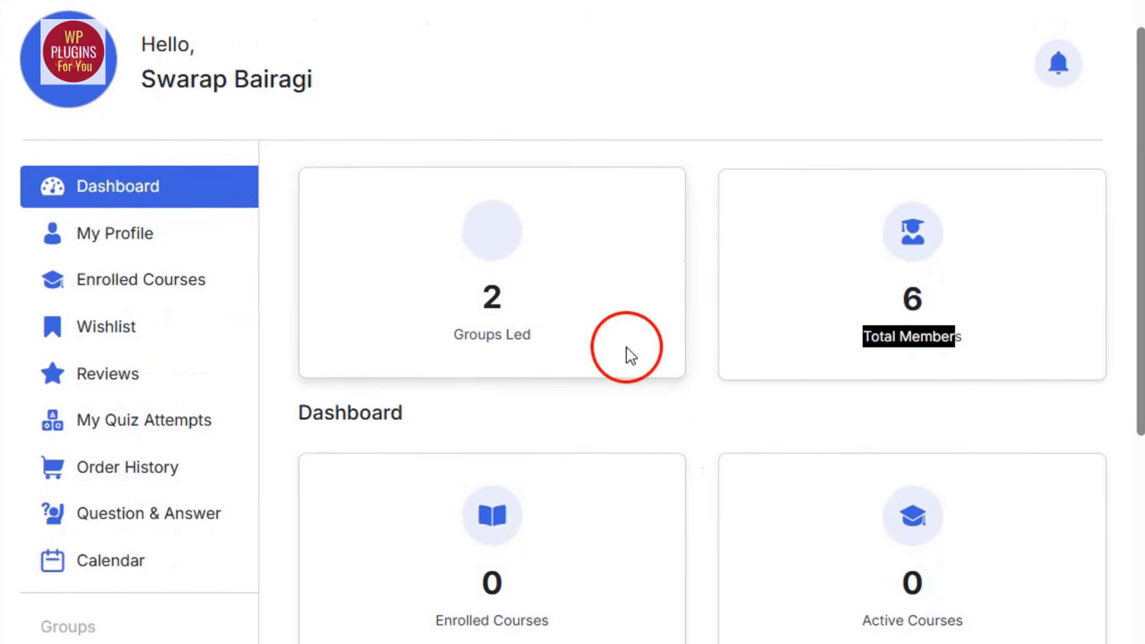
{"action": "scroll", "coordinate": [288, 585], "scroll_direction": "down", "scroll_amount": 5}
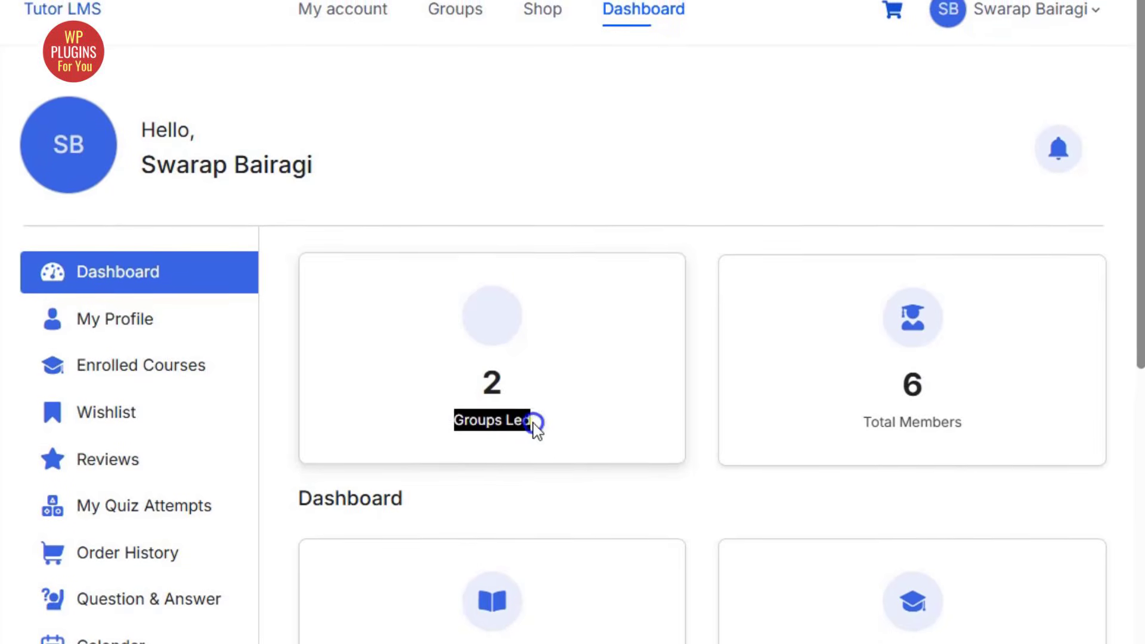
{"action": "scroll", "coordinate": [699, 495], "scroll_direction": "down", "scroll_amount": 2}
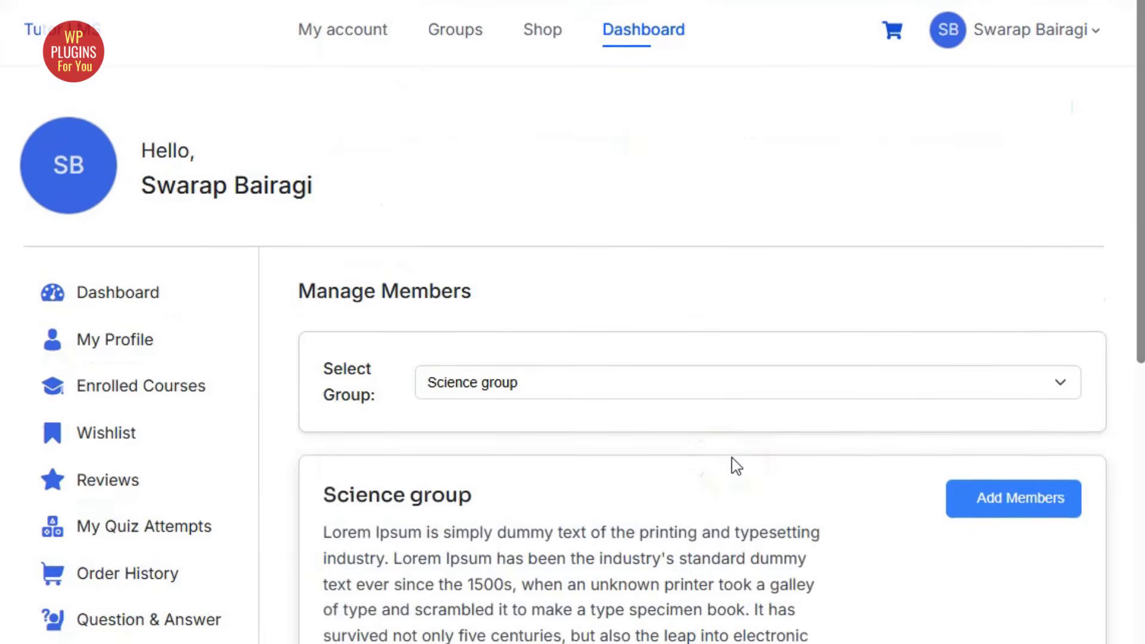
- Look through the Science group's description, member limits and members on the leader's Manage Members page
{"action": "scroll", "coordinate": [734, 465], "scroll_direction": "down", "scroll_amount": 5}
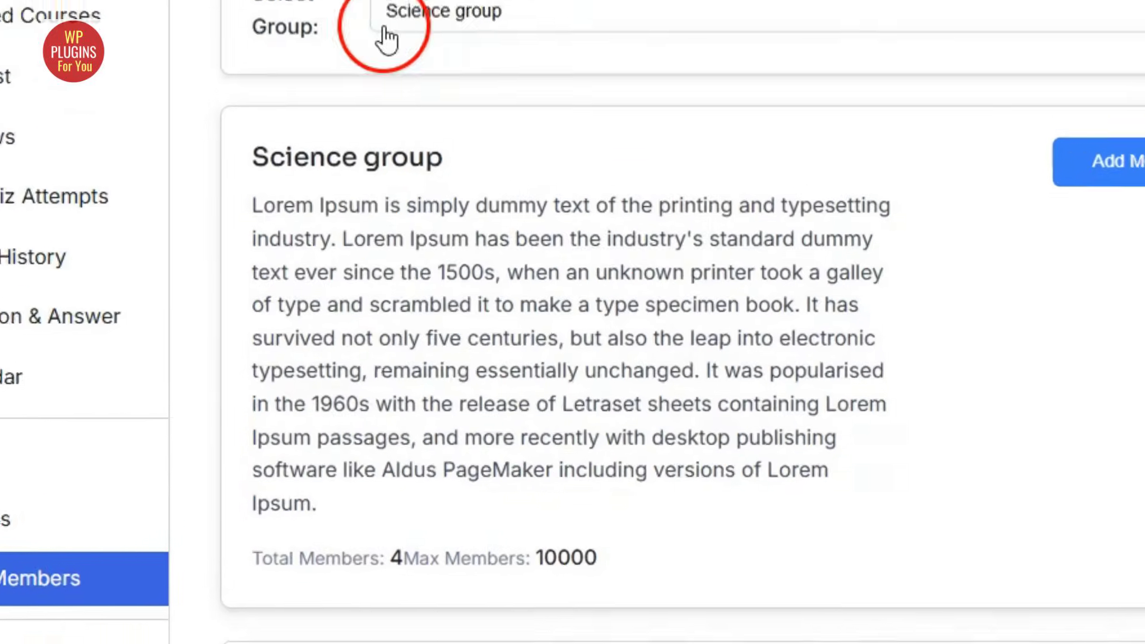
{"action": "scroll", "coordinate": [821, 387], "scroll_direction": "down", "scroll_amount": 8}
{"action": "left_click", "coordinate": [1020, 284]}
{"action": "left_click", "coordinate": [660, 74]}
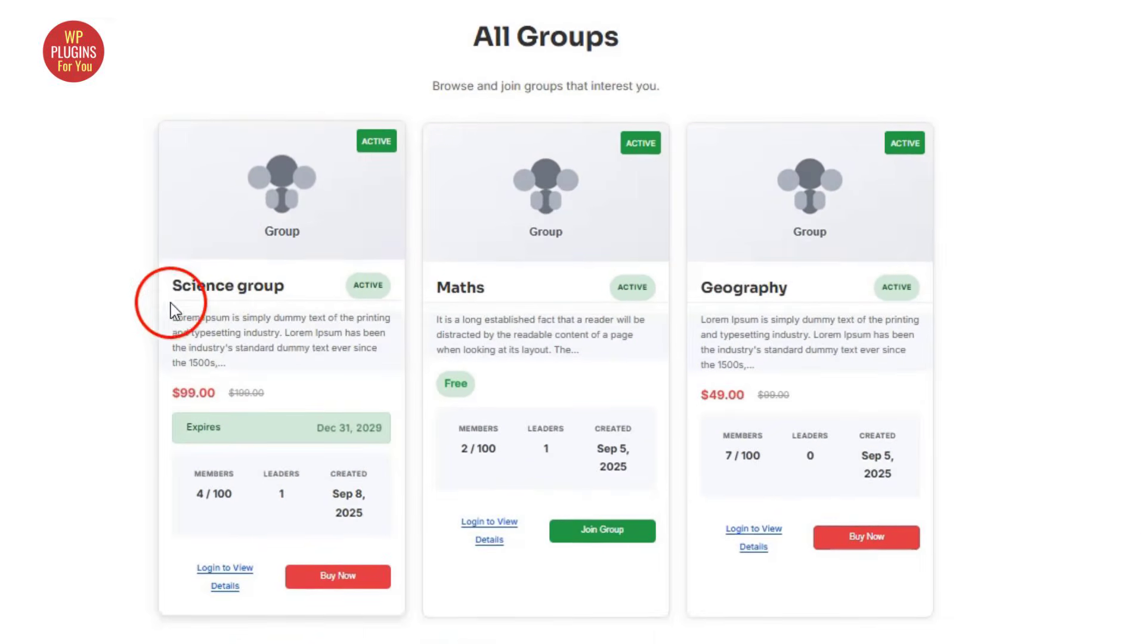
- Find the Science group on the All Groups page and start its purchase
{"action": "left_click_drag", "start_coordinate": [170, 293], "coordinate": [292, 295]}
{"action": "left_click", "coordinate": [600, 373]}
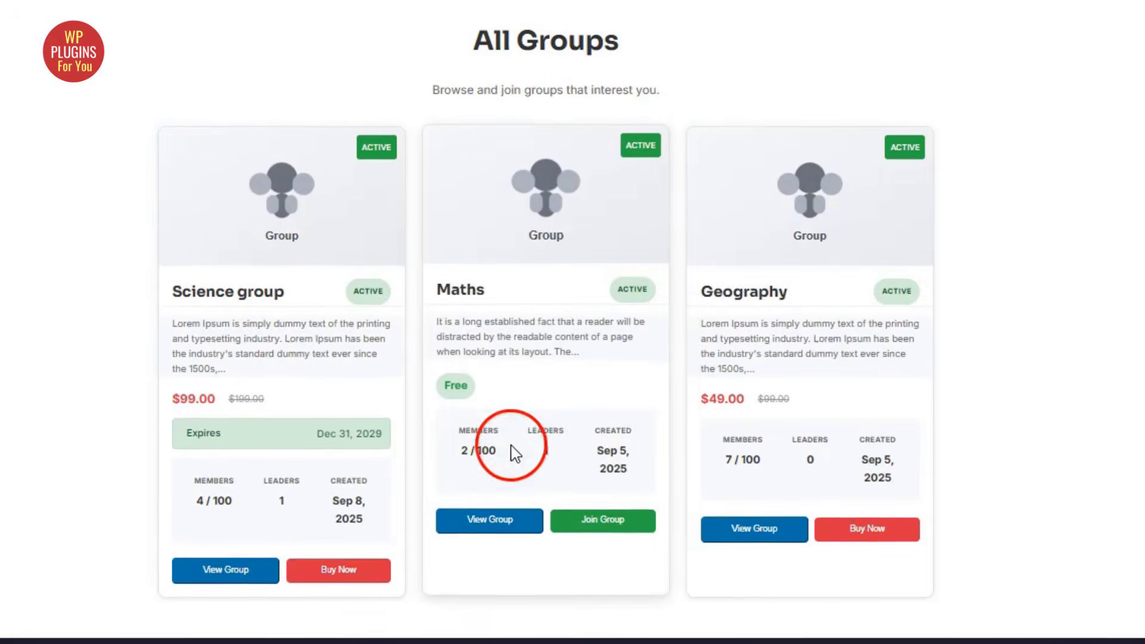
{"action": "left_click", "coordinate": [331, 570]}
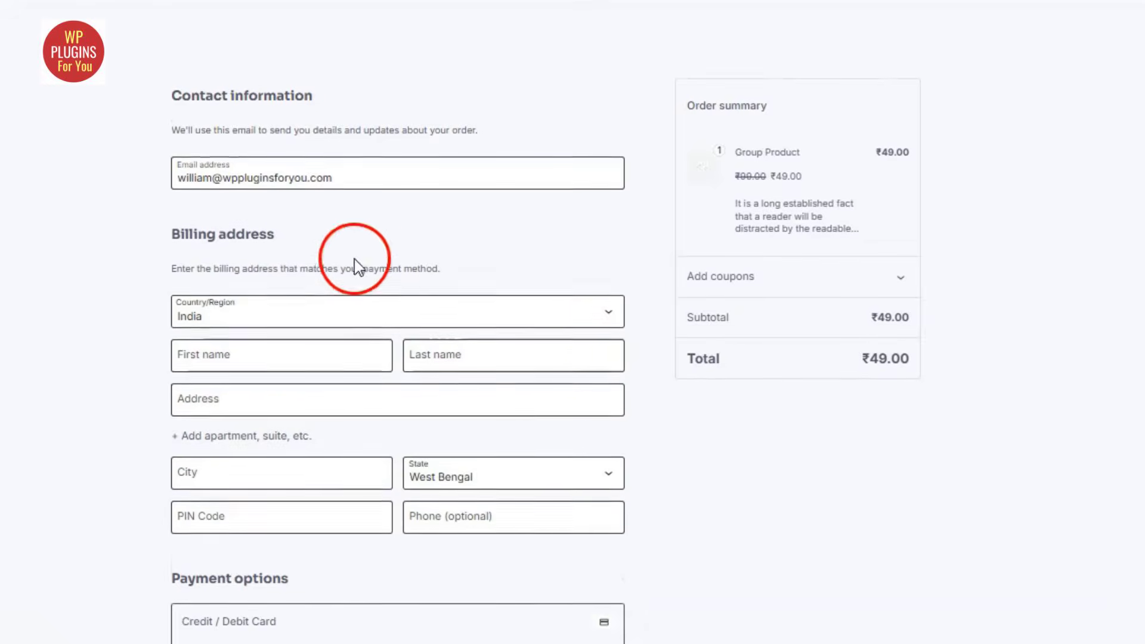
- Enter the customer's first name, last name and street address in the checkout billing form
{"action": "left_click", "coordinate": [294, 353]}
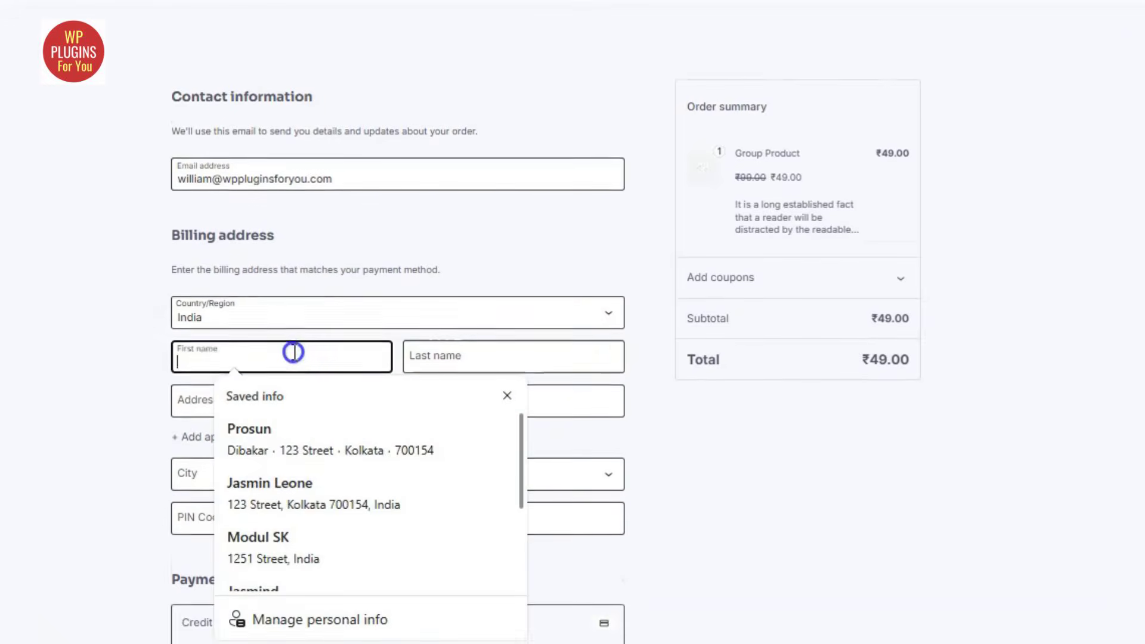
{"action": "type", "text": "Jae"}
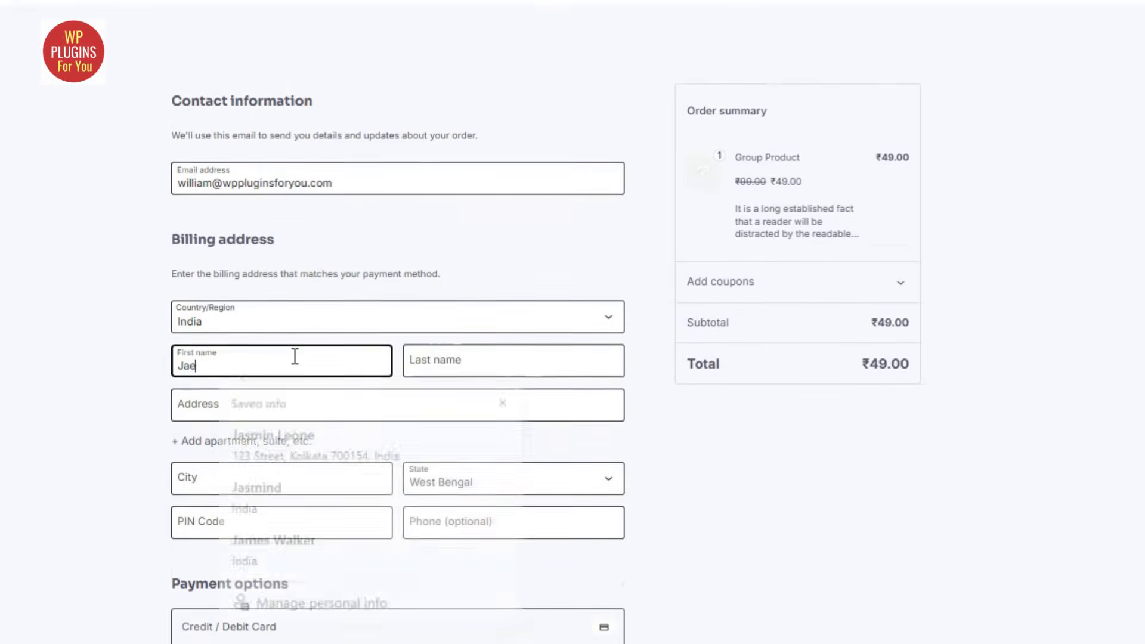
{"action": "type", "text": "mes"}
{"action": "key", "text": "Tab"}
{"action": "type", "text": "William"}
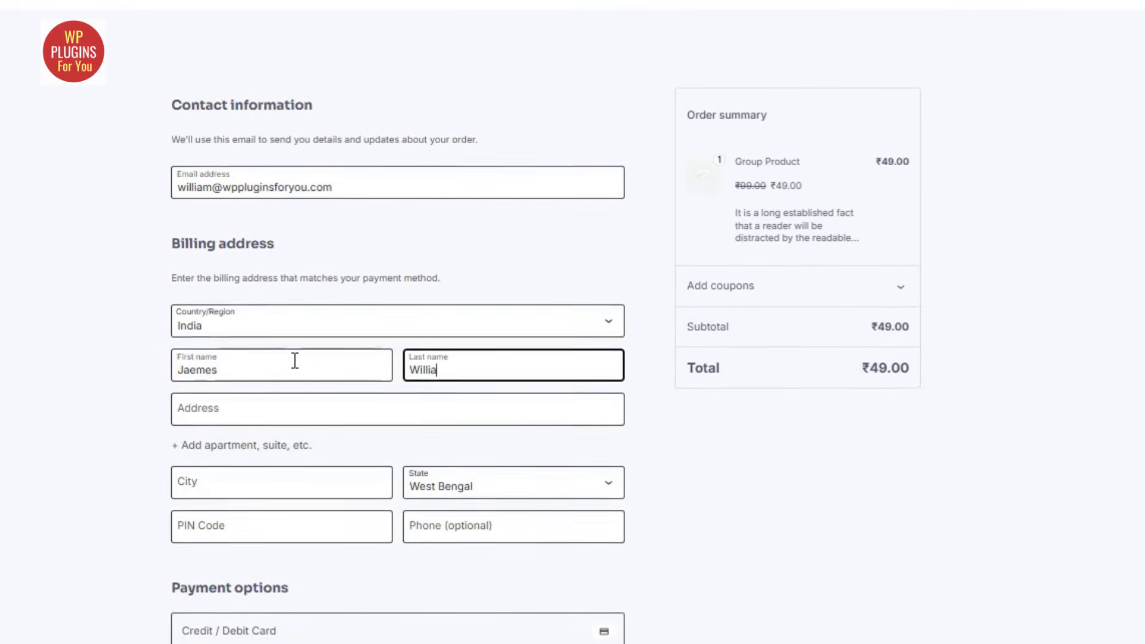
{"action": "key", "text": "Tab"}
{"action": "type", "text": "123 St"}
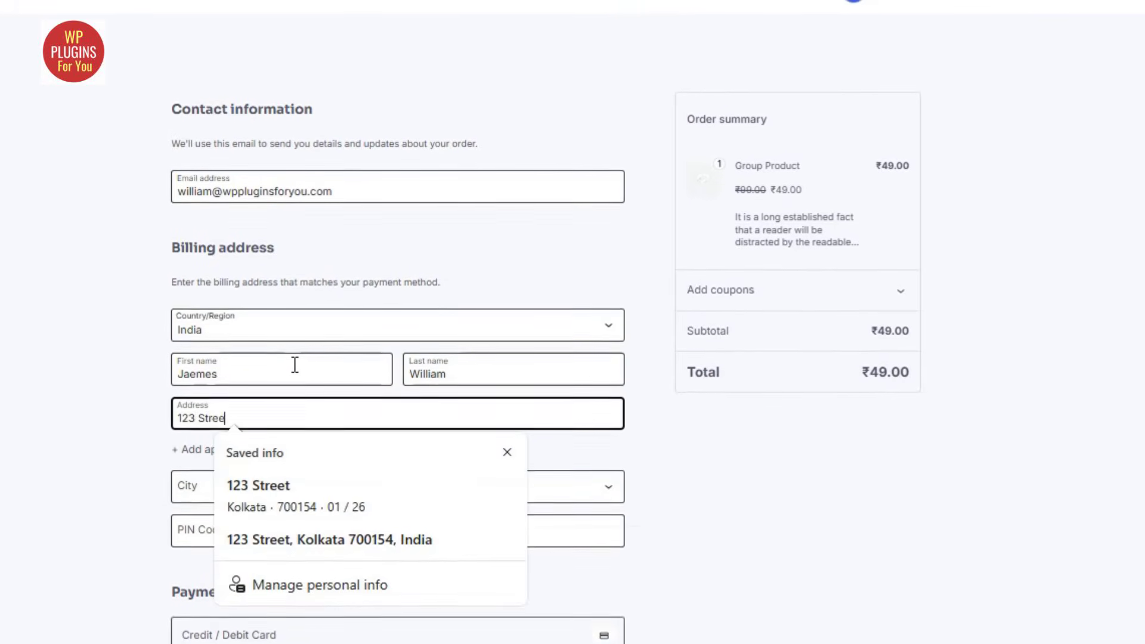
{"action": "left_click", "coordinate": [179, 480]}
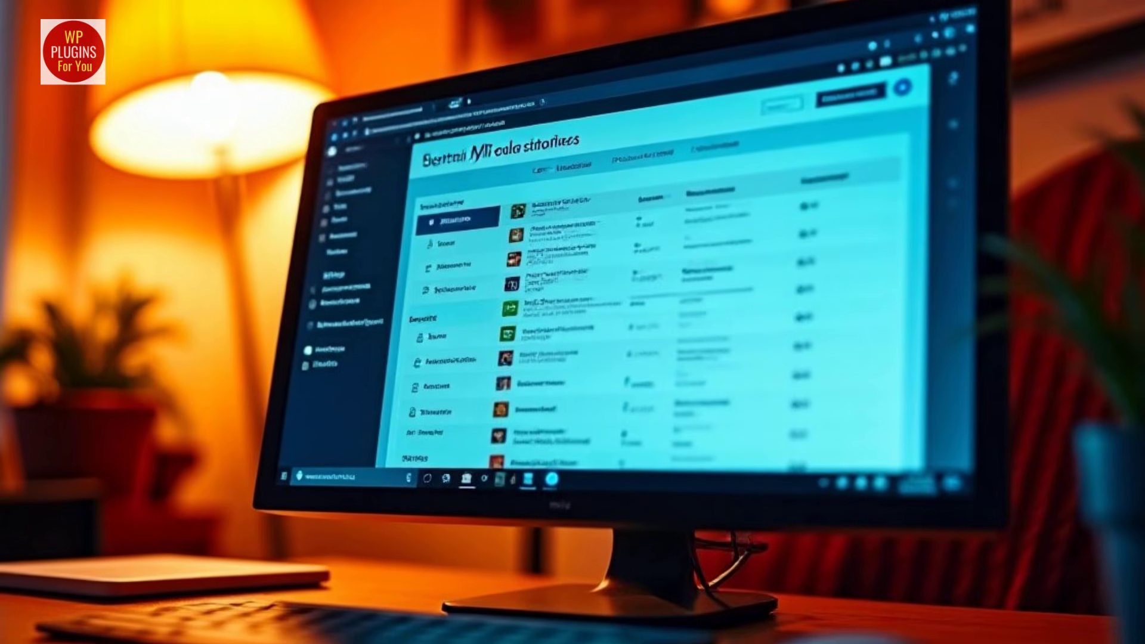